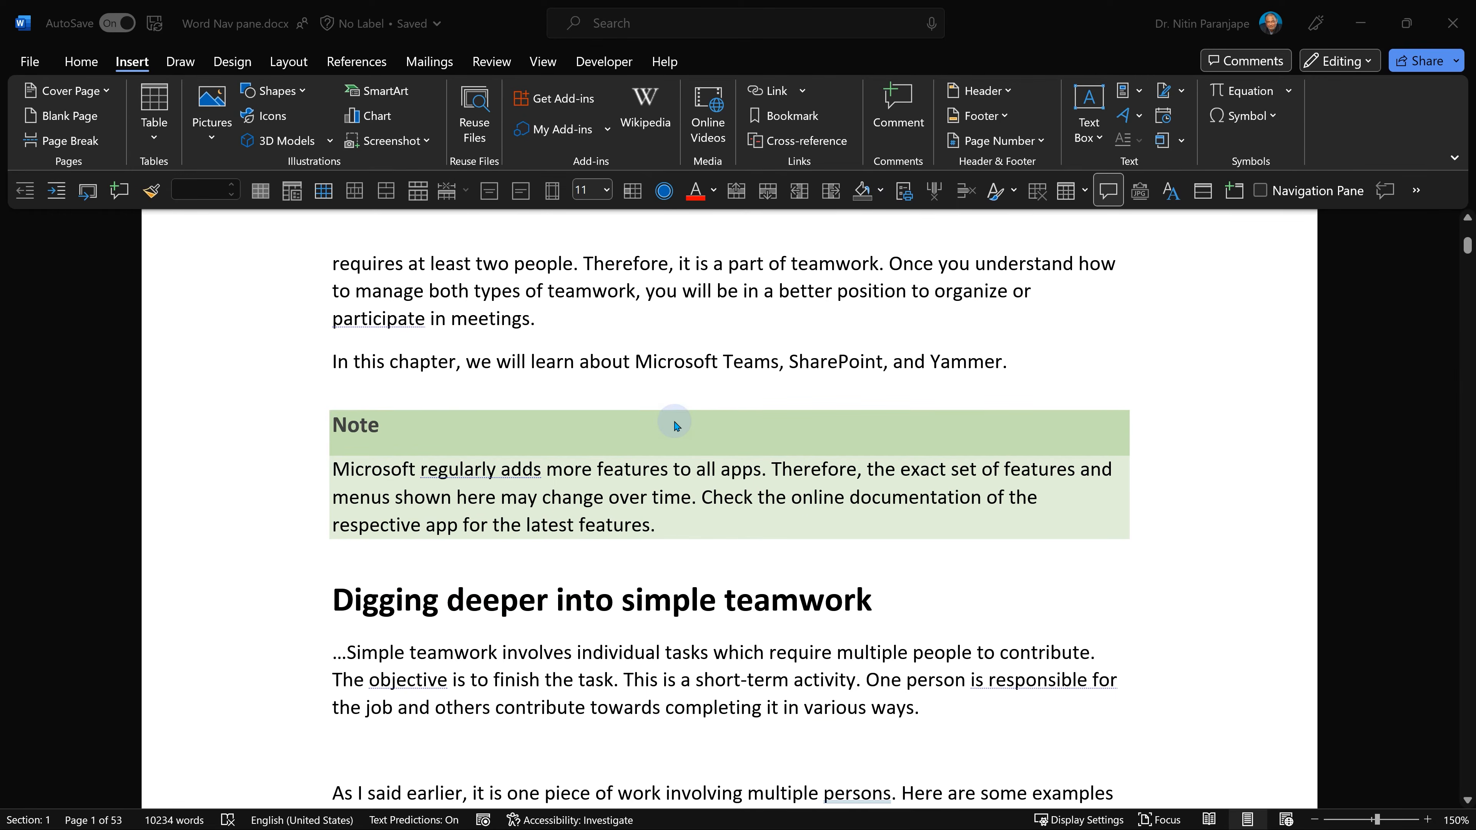
# Turn on the Navigation Pane for the document.
pyautogui.scroll(-10, 554, 529)
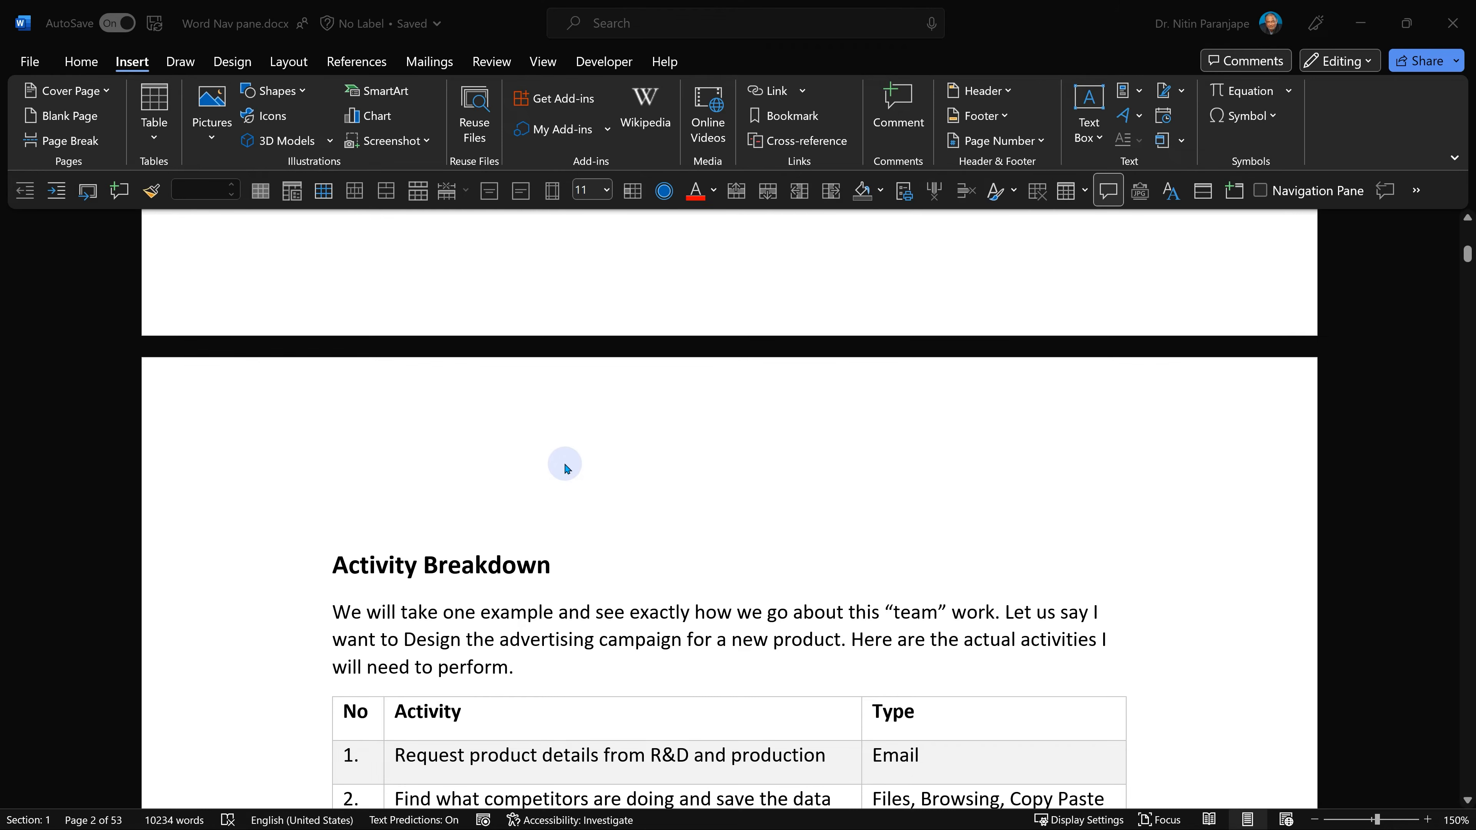
pyautogui.click(543, 61)
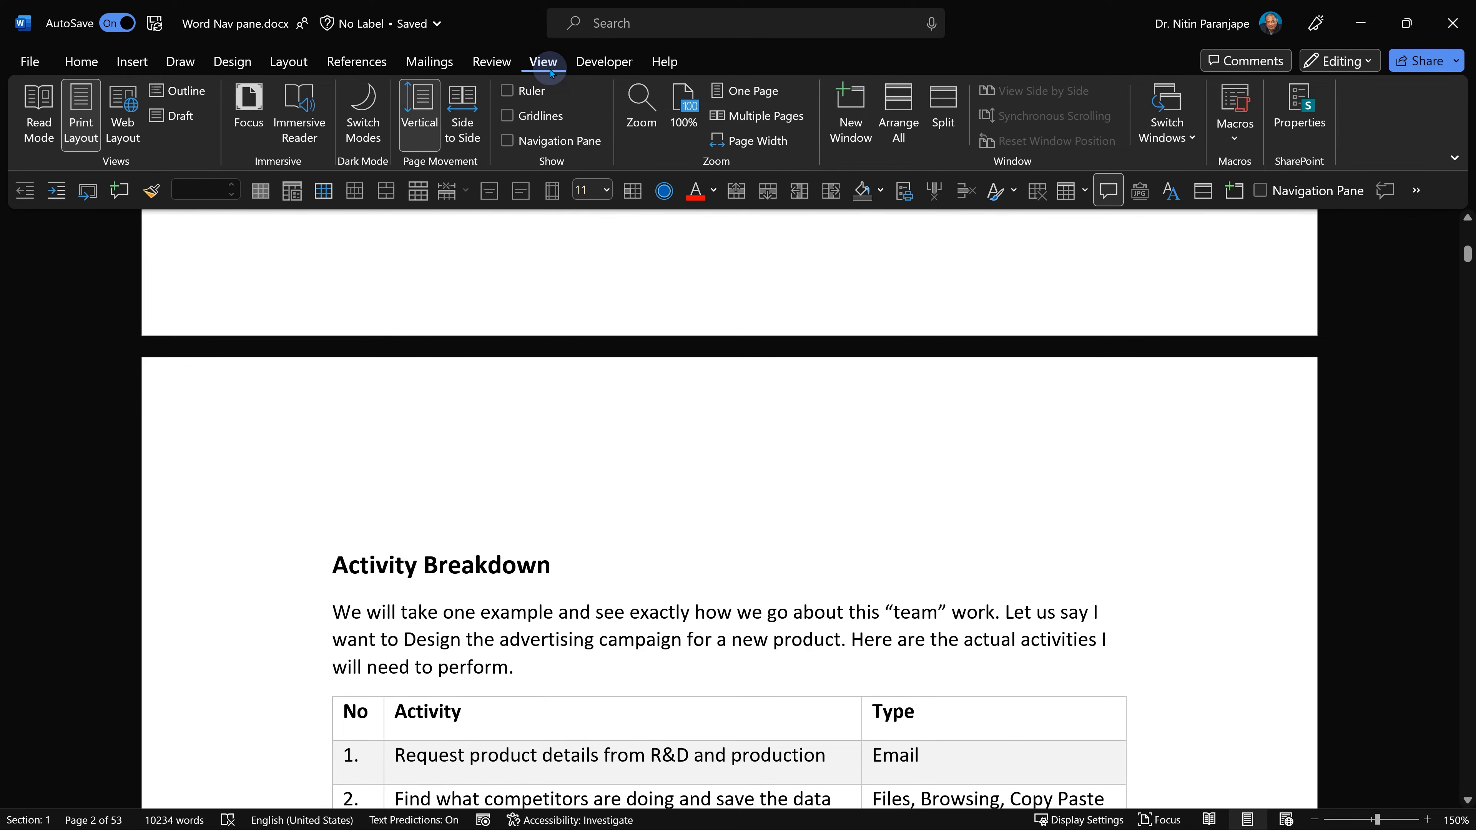
pyautogui.click(555, 142)
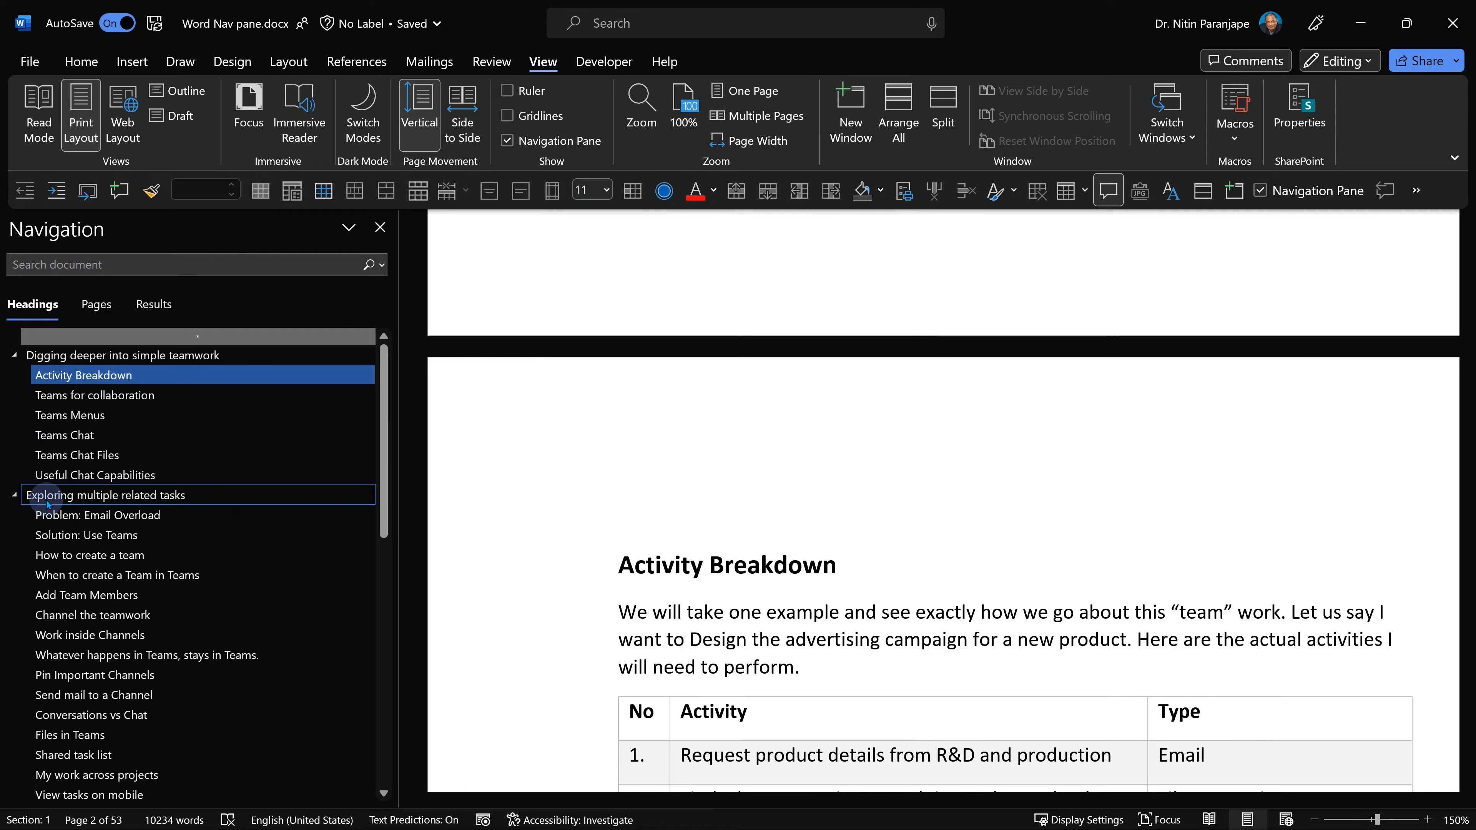
# Collapse all headings in the navigation pane, then expand them all again.
pyautogui.rightClick(188, 497)
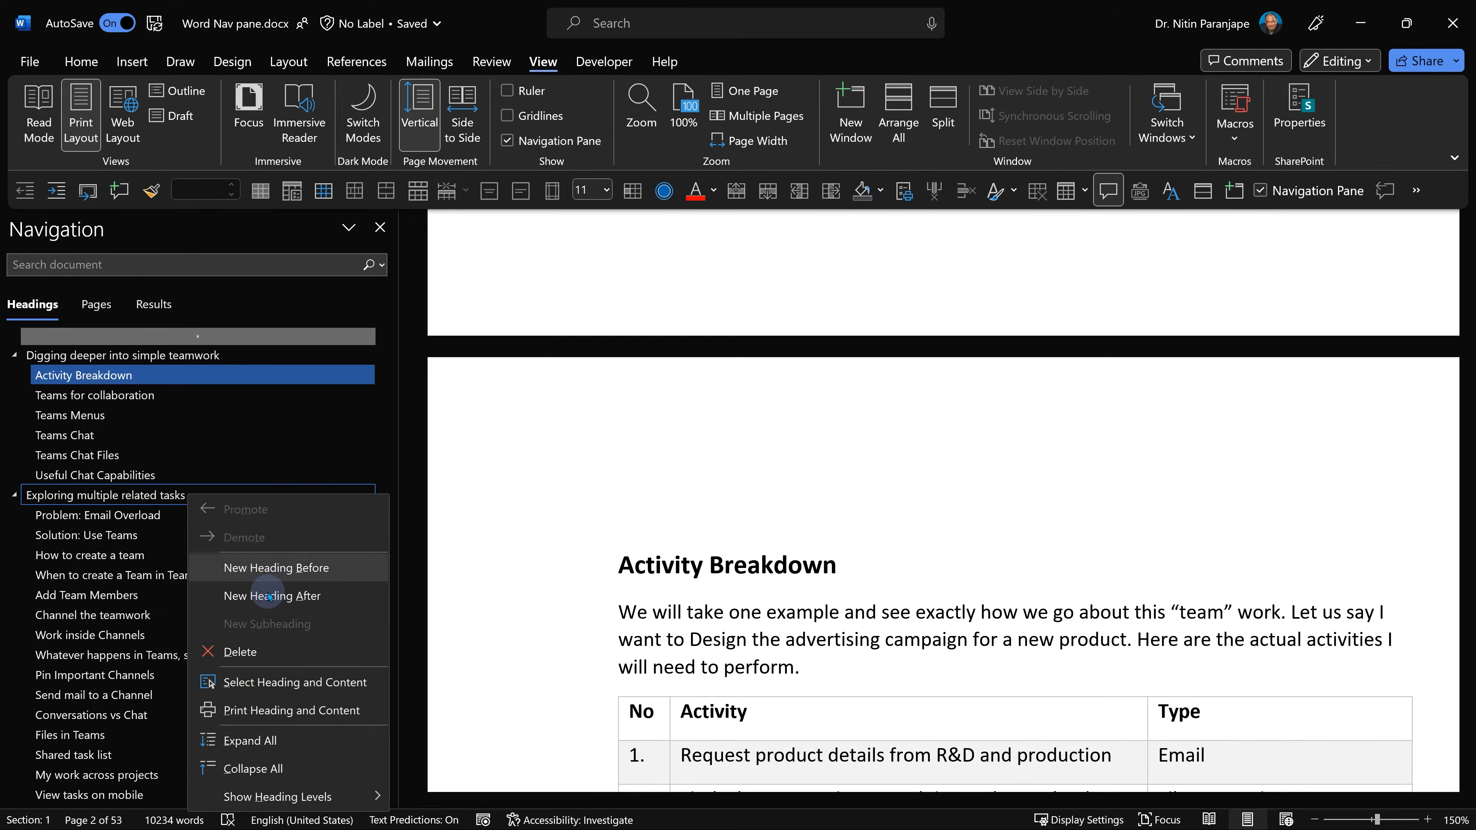
pyautogui.click(312, 769)
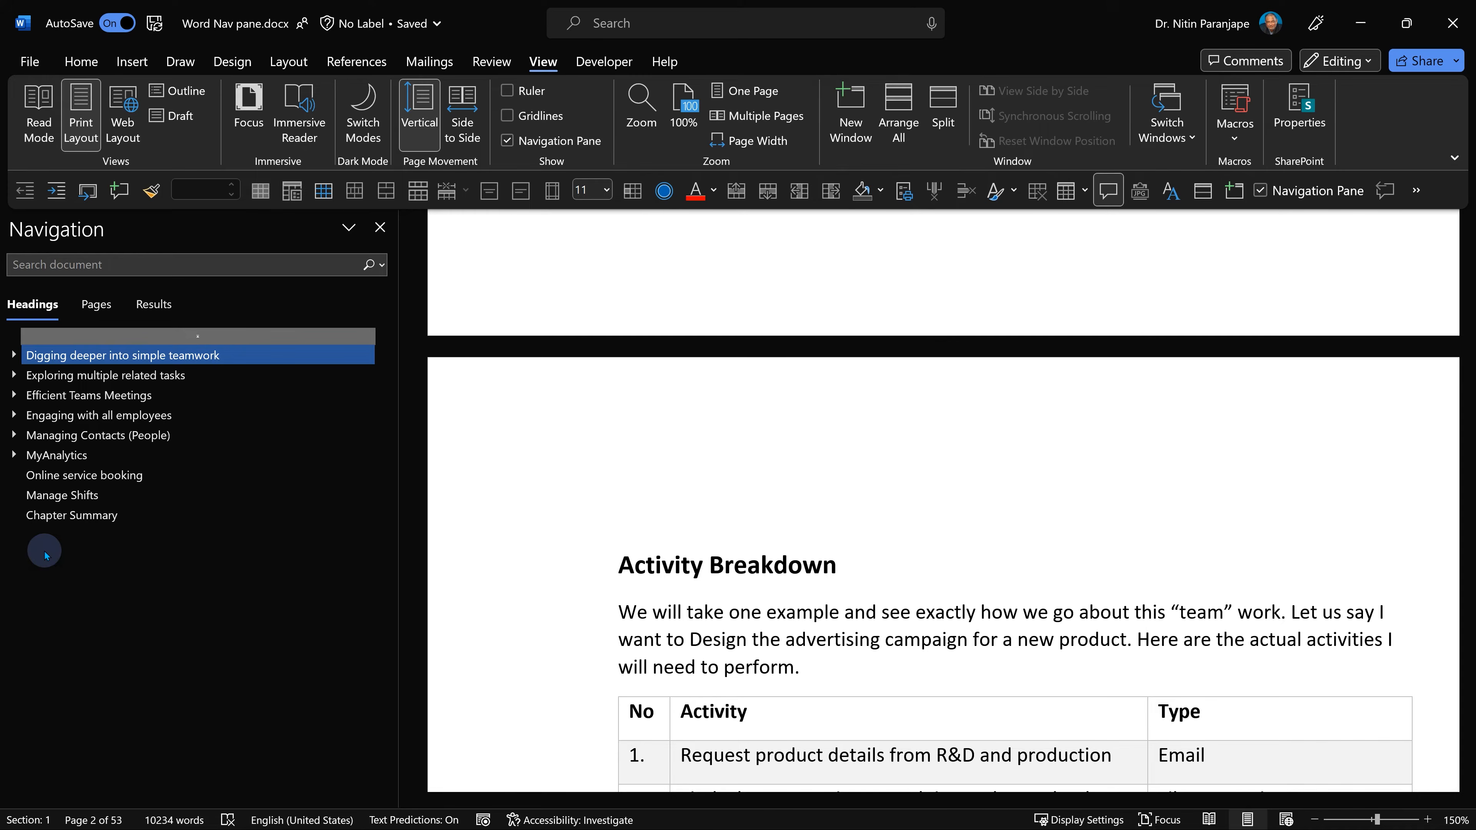
pyautogui.rightClick(53, 357)
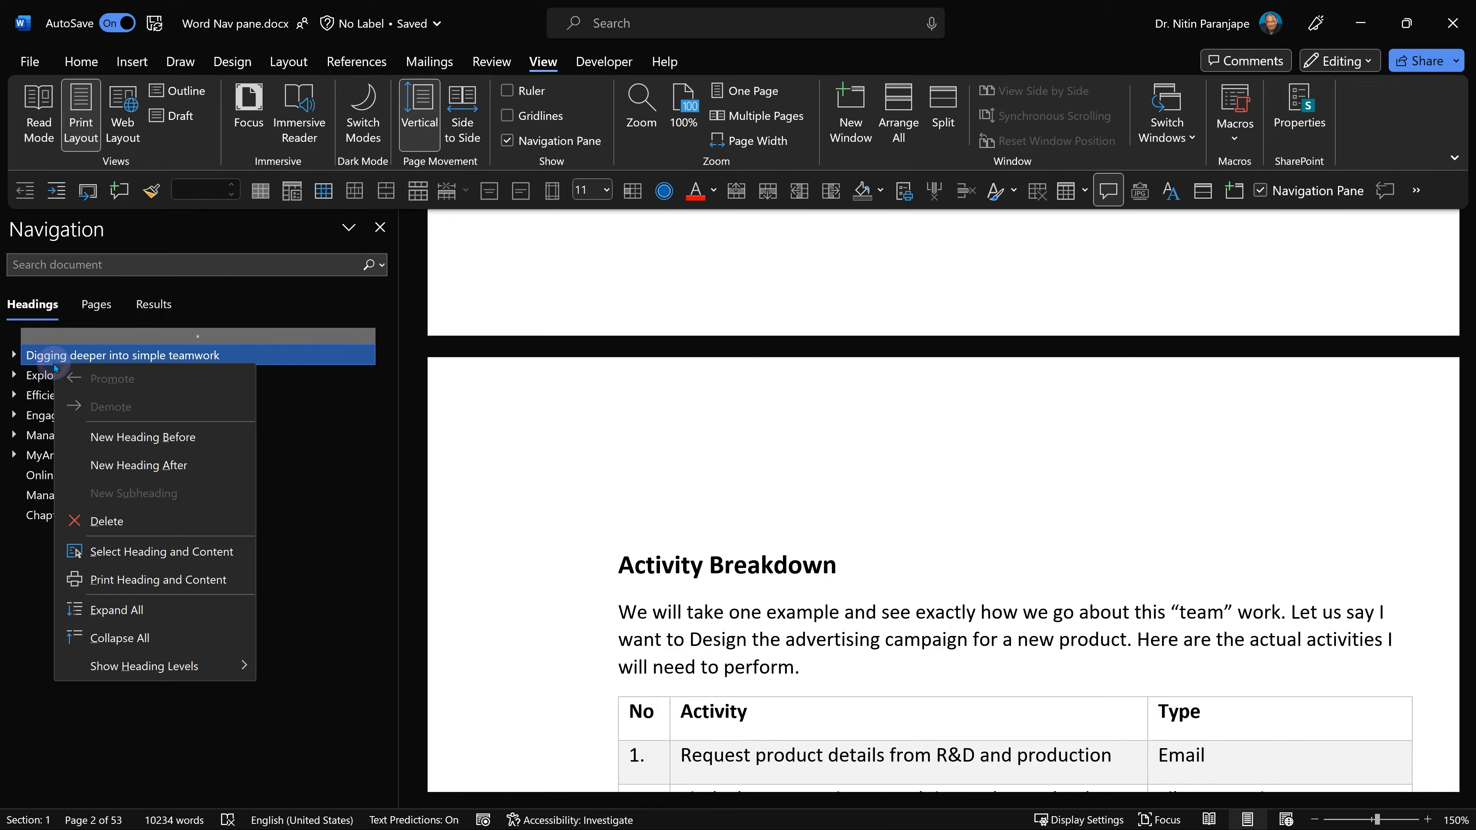
pyautogui.click(188, 608)
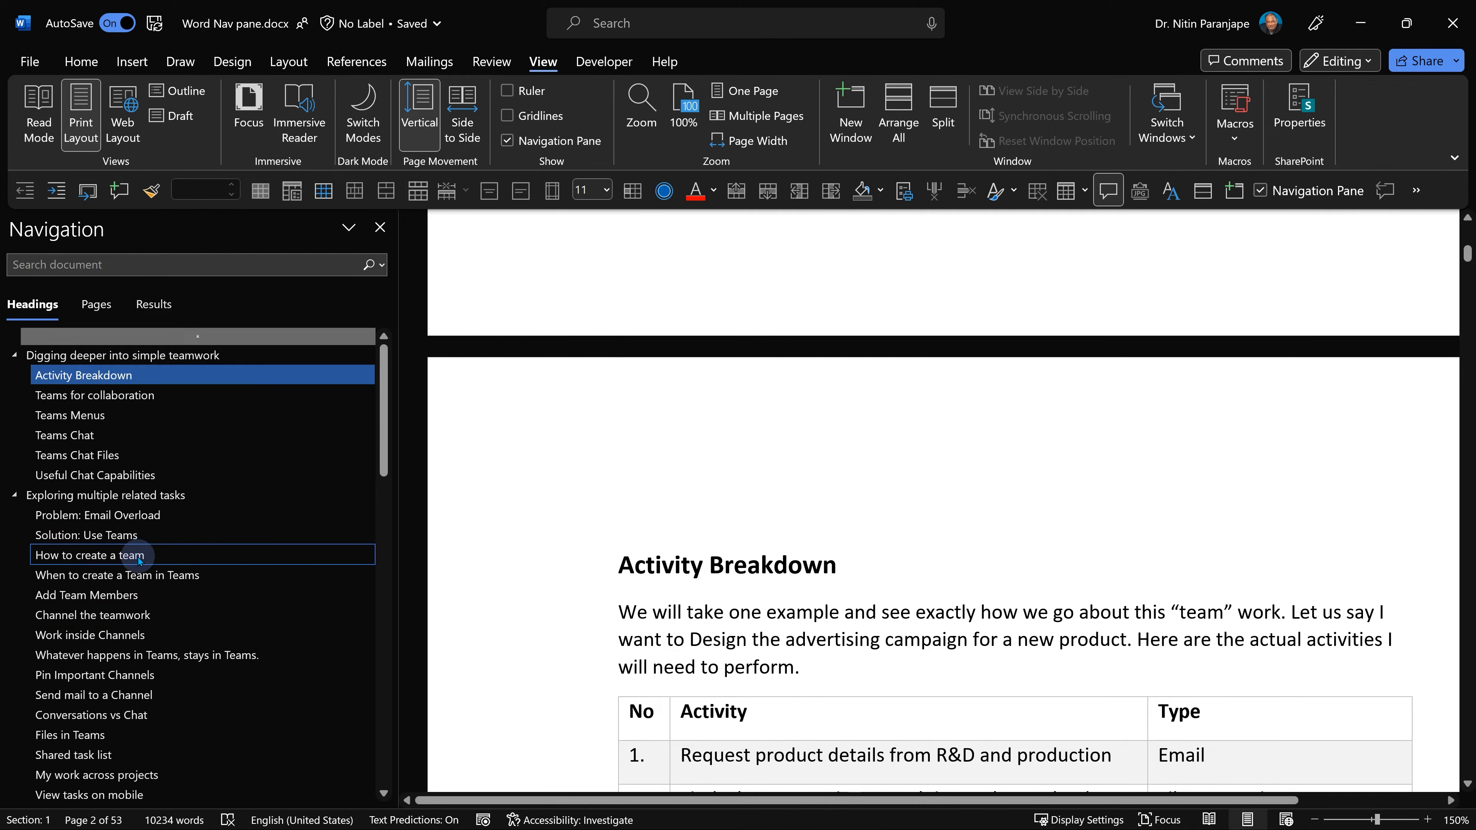
# Drag the Useful Chat Capabilities heading above Teams Chat Files, then undo the move.
pyautogui.scroll(-2, 139, 561)
pyautogui.scroll(-8, 140, 561)
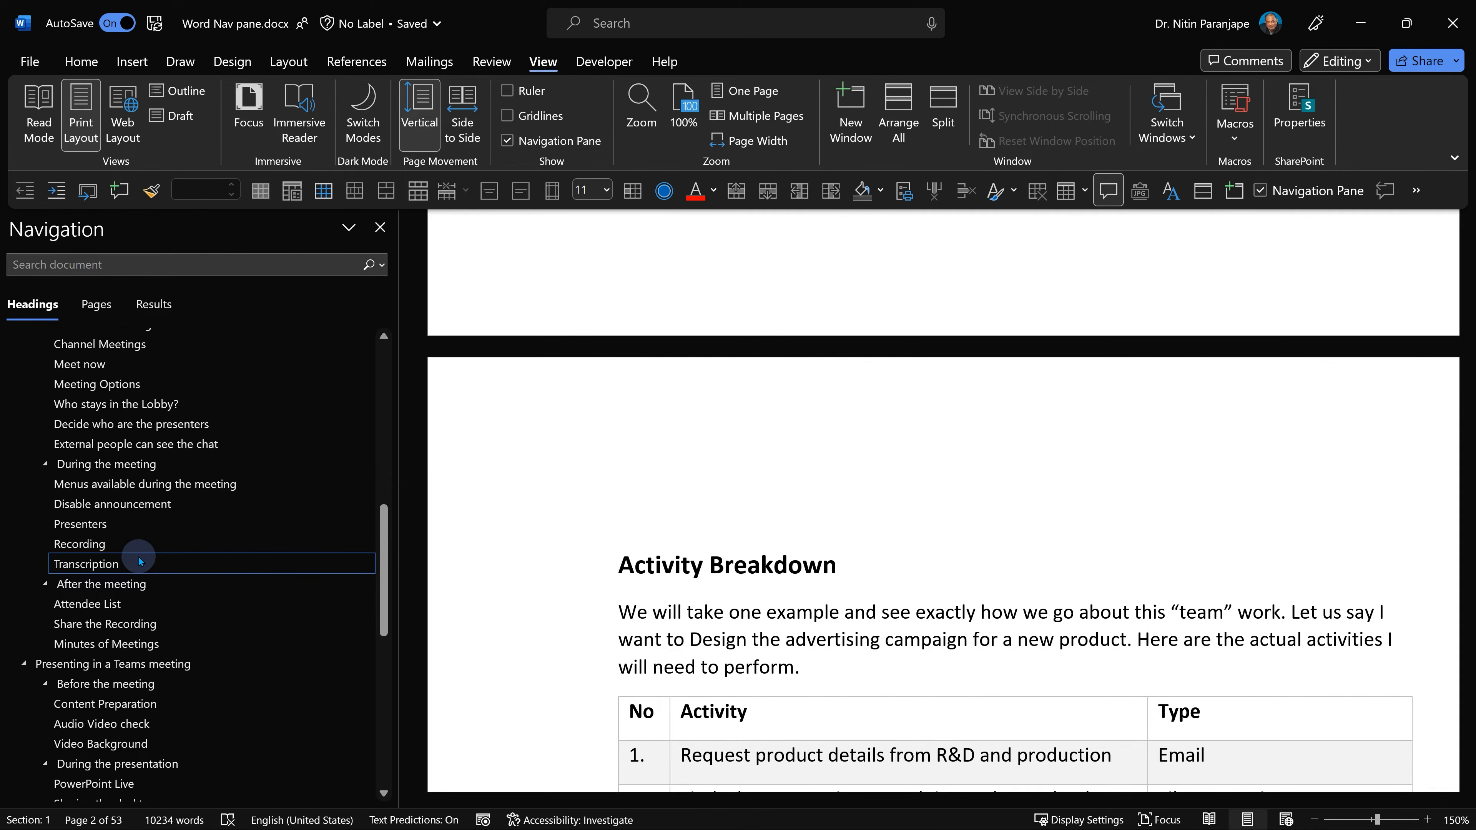
pyautogui.scroll(-3, 139, 558)
pyautogui.scroll(12, 151, 562)
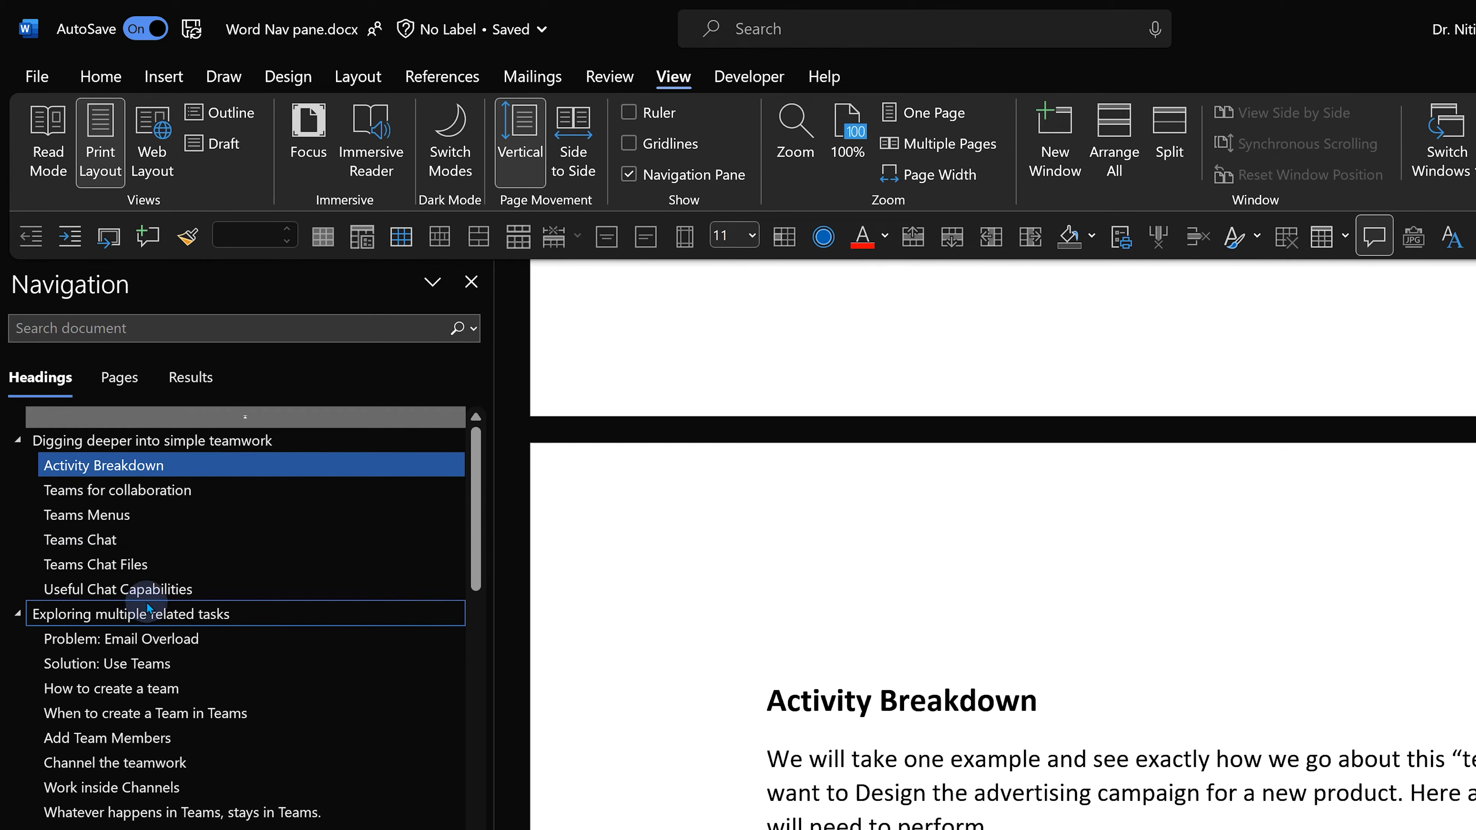
pyautogui.moveTo(197, 584); pyautogui.dragTo(204, 559)
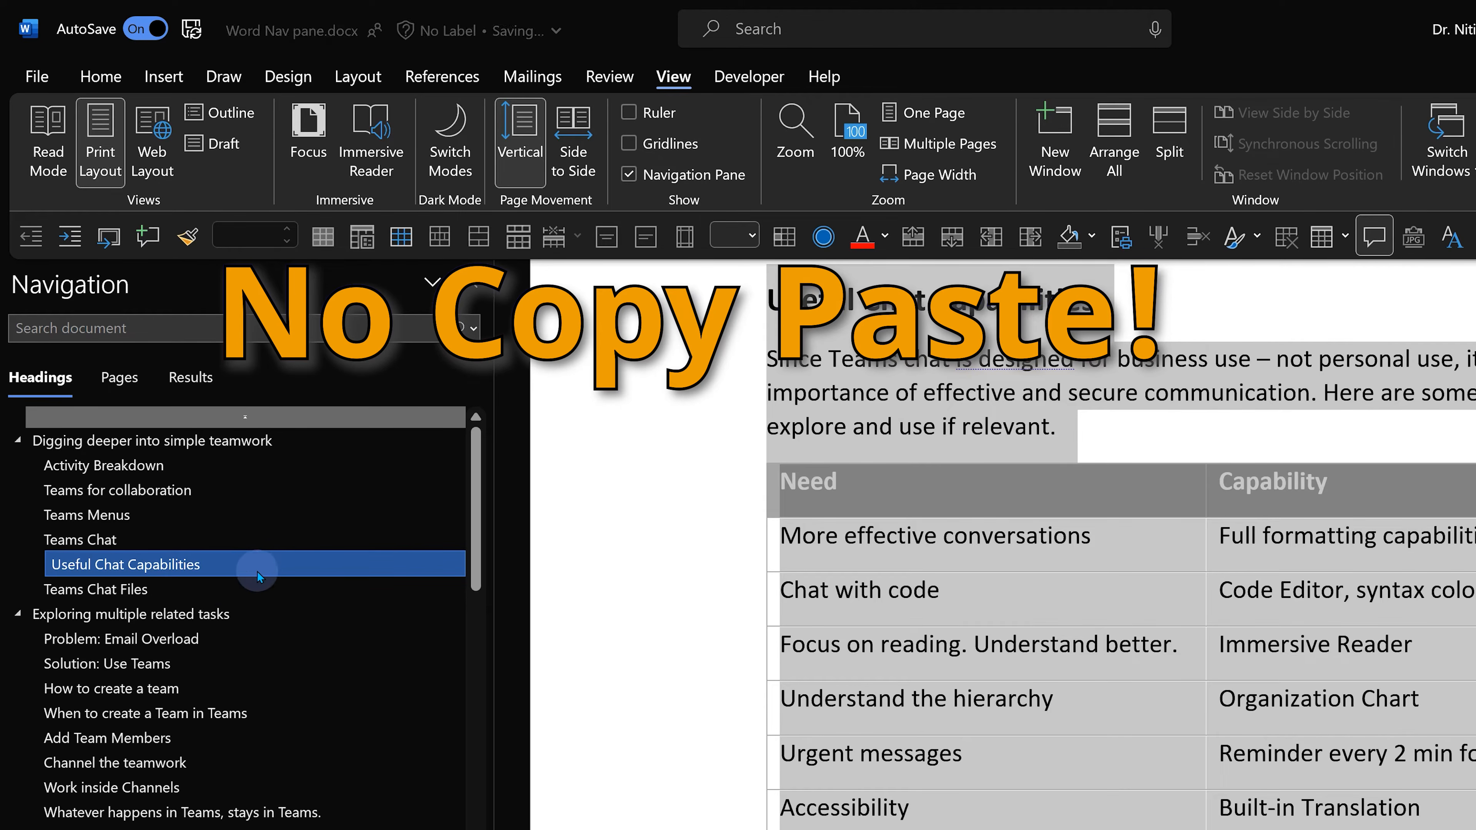
pyautogui.hotkey('ctrl', 'z')
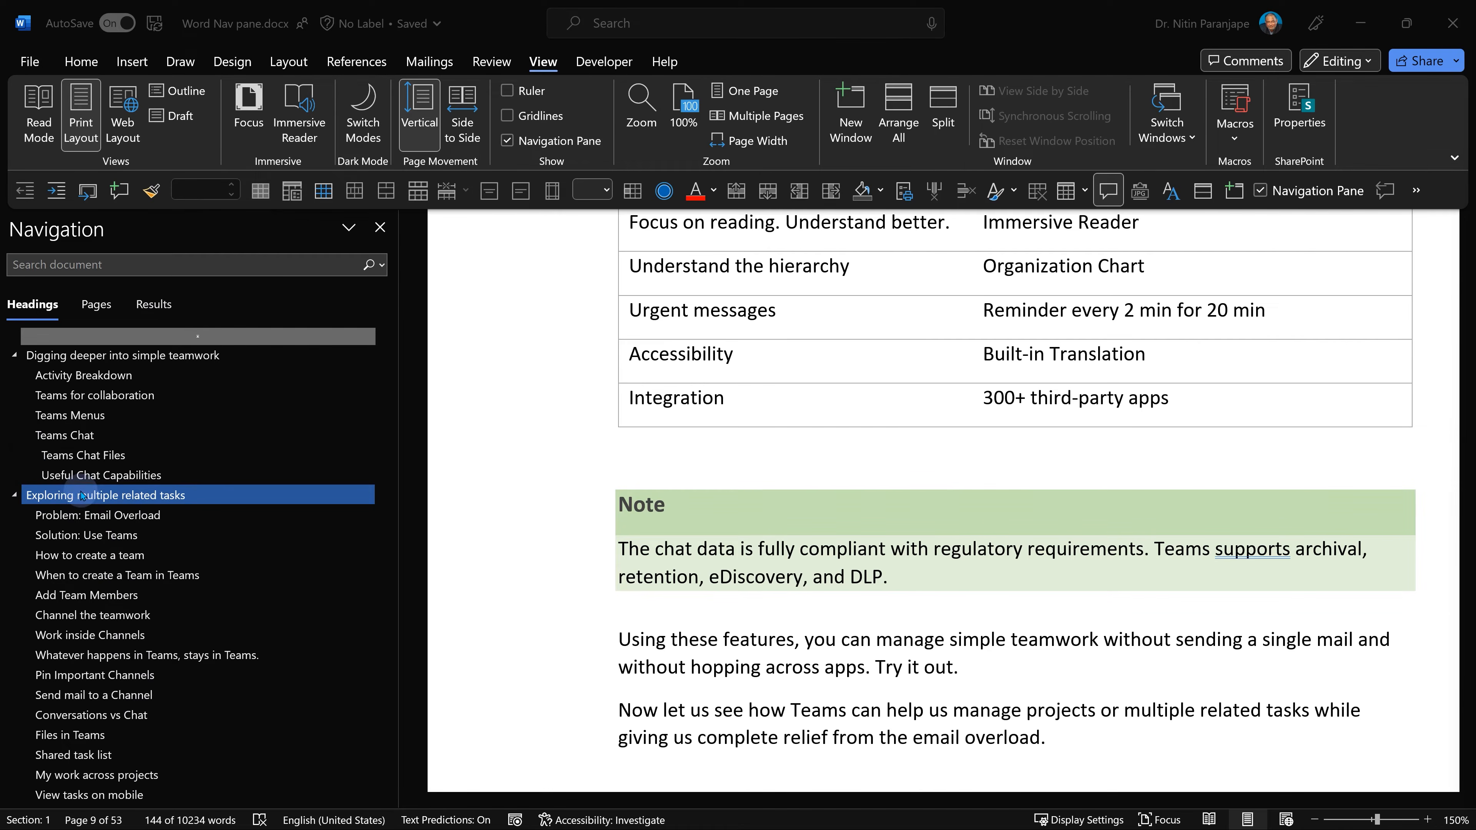
# Try to drag the Exploring multiple related tasks heading to the top of the heading list.
pyautogui.scroll(-2, 216, 675)
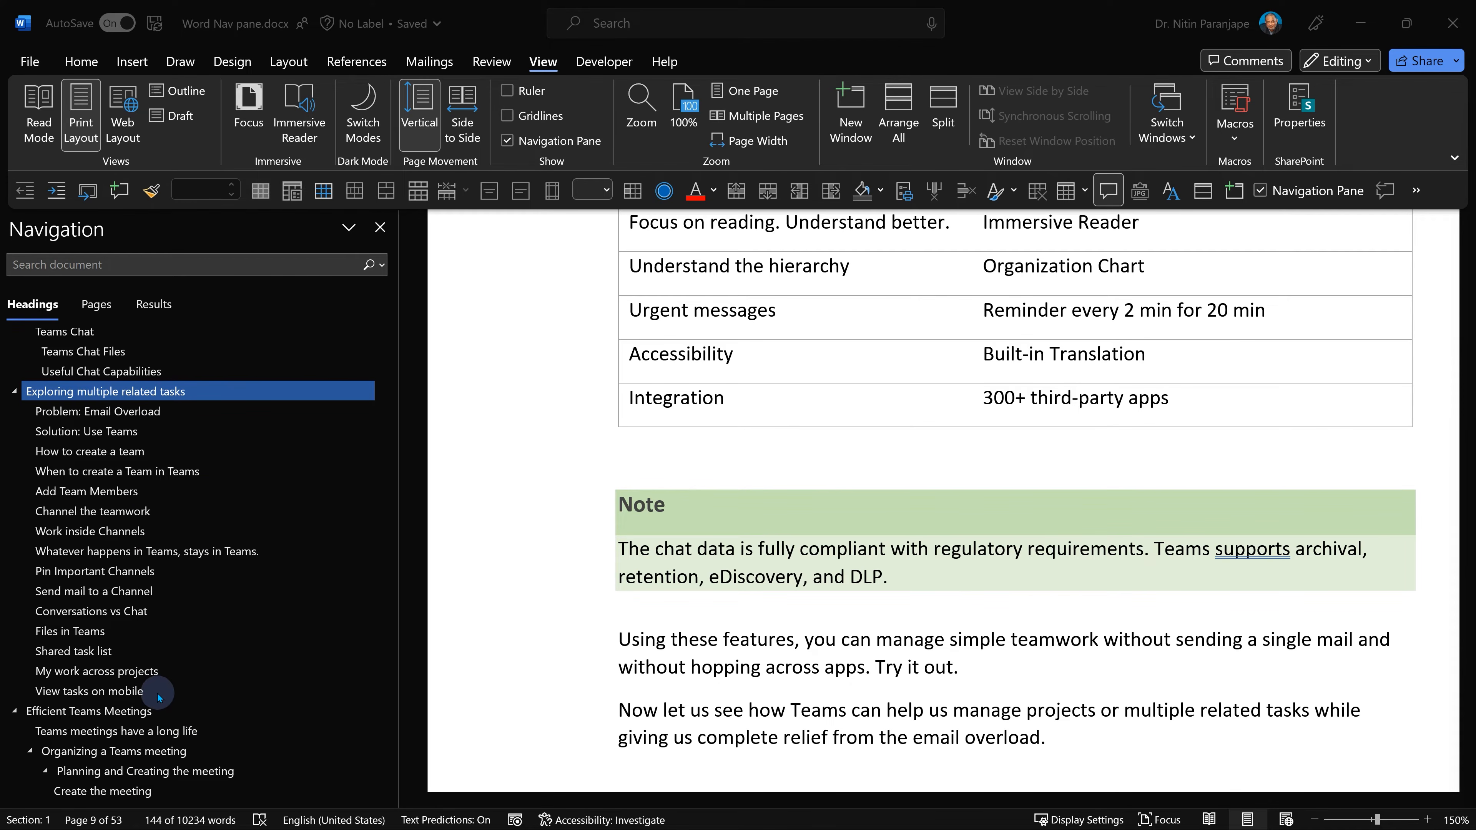
pyautogui.scroll(2, 158, 686)
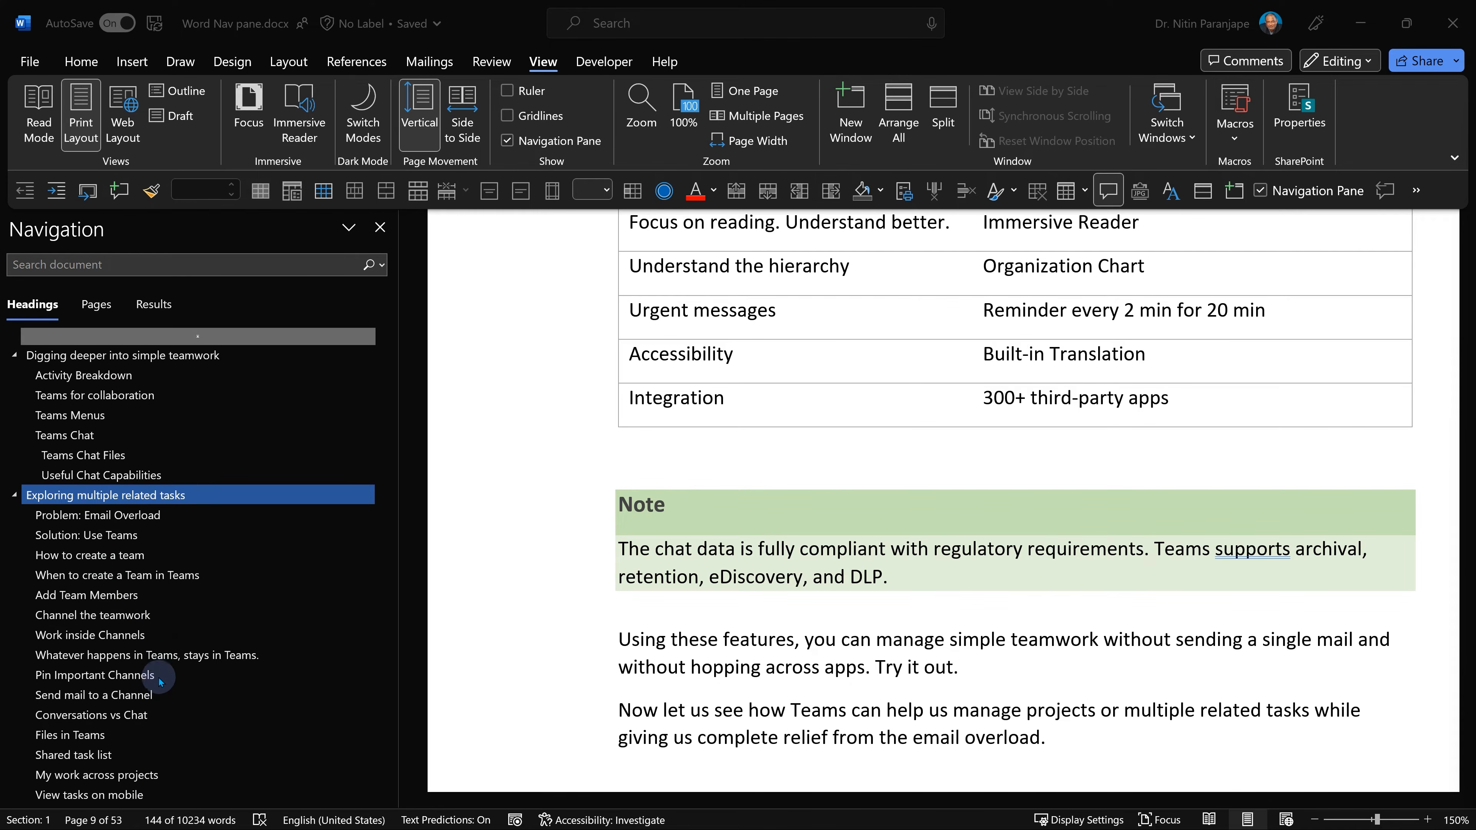
pyautogui.click(126, 497)
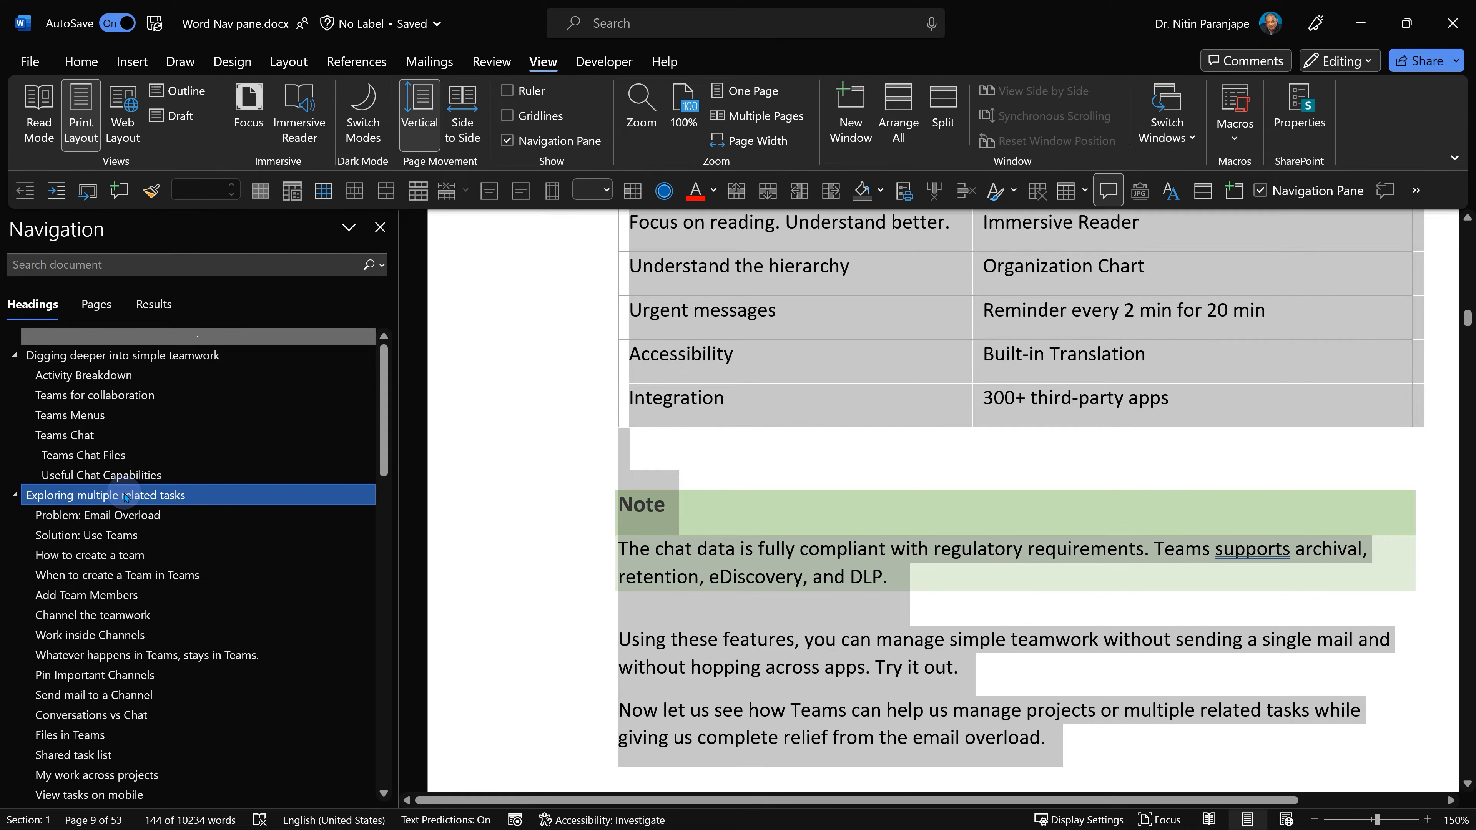
pyautogui.moveTo(126, 497); pyautogui.dragTo(90, 349)
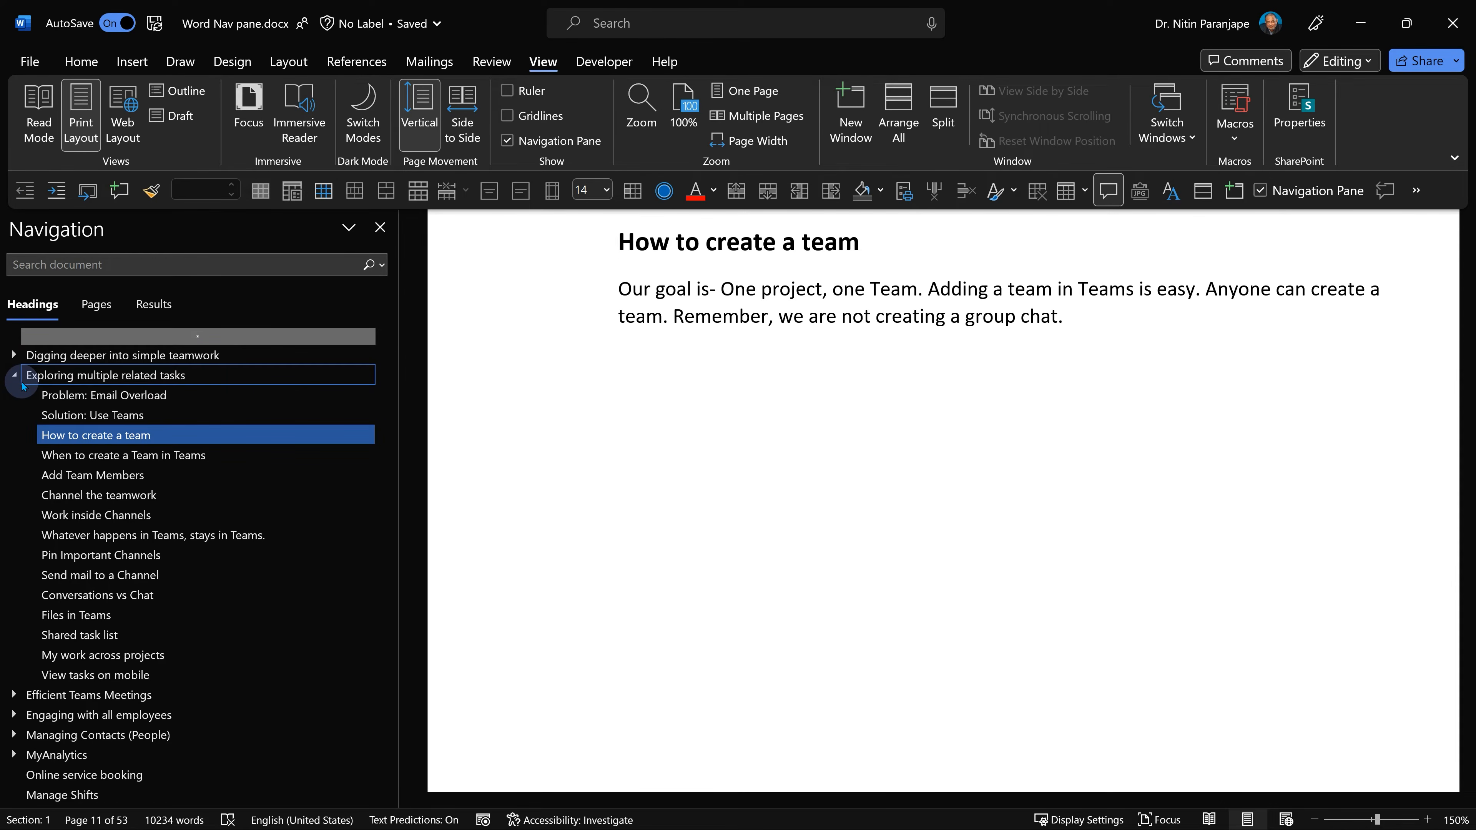
# Switch the document to Outline view.
pyautogui.click(679, 495)
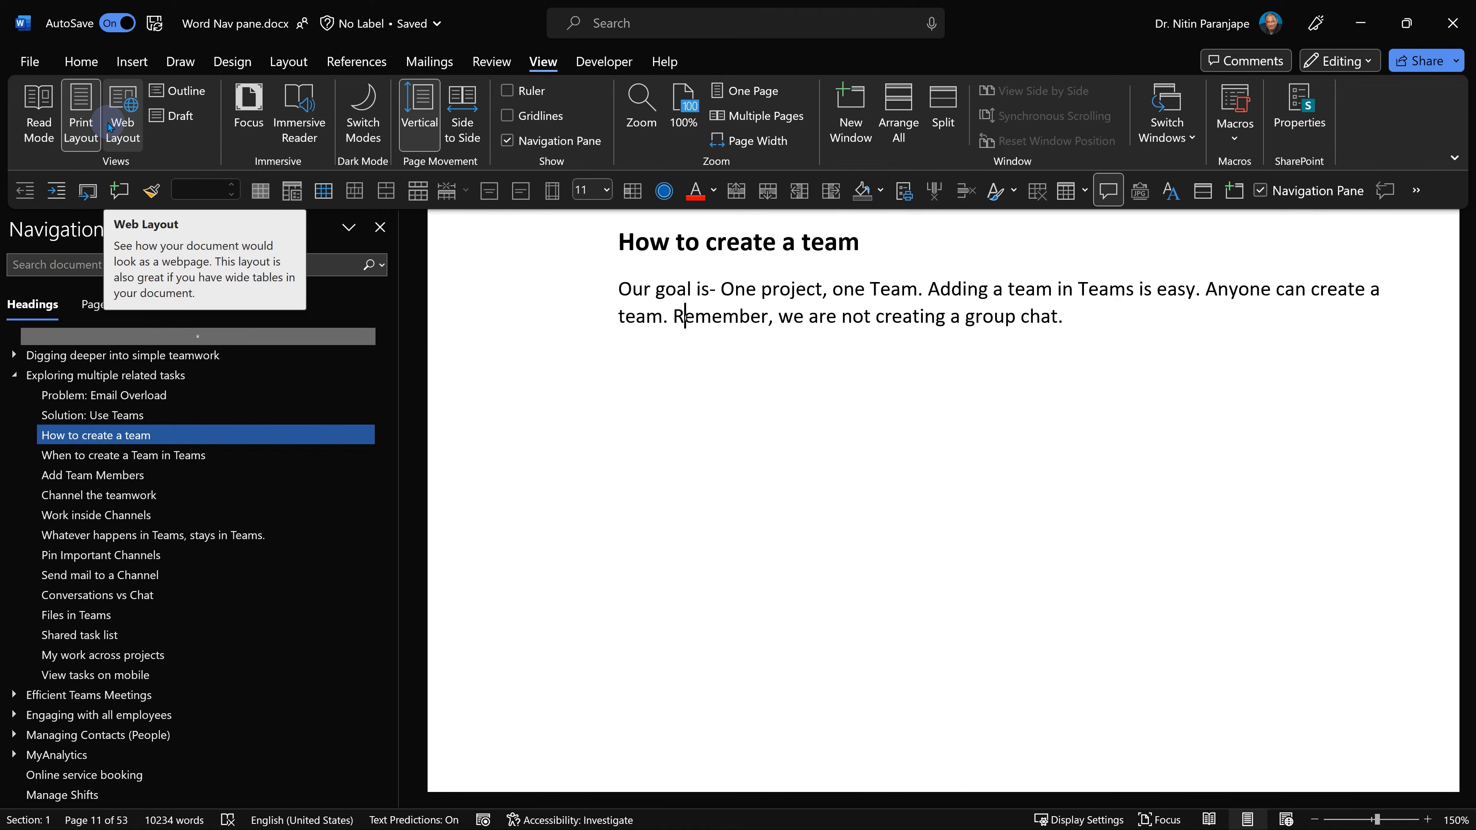
pyautogui.click(179, 99)
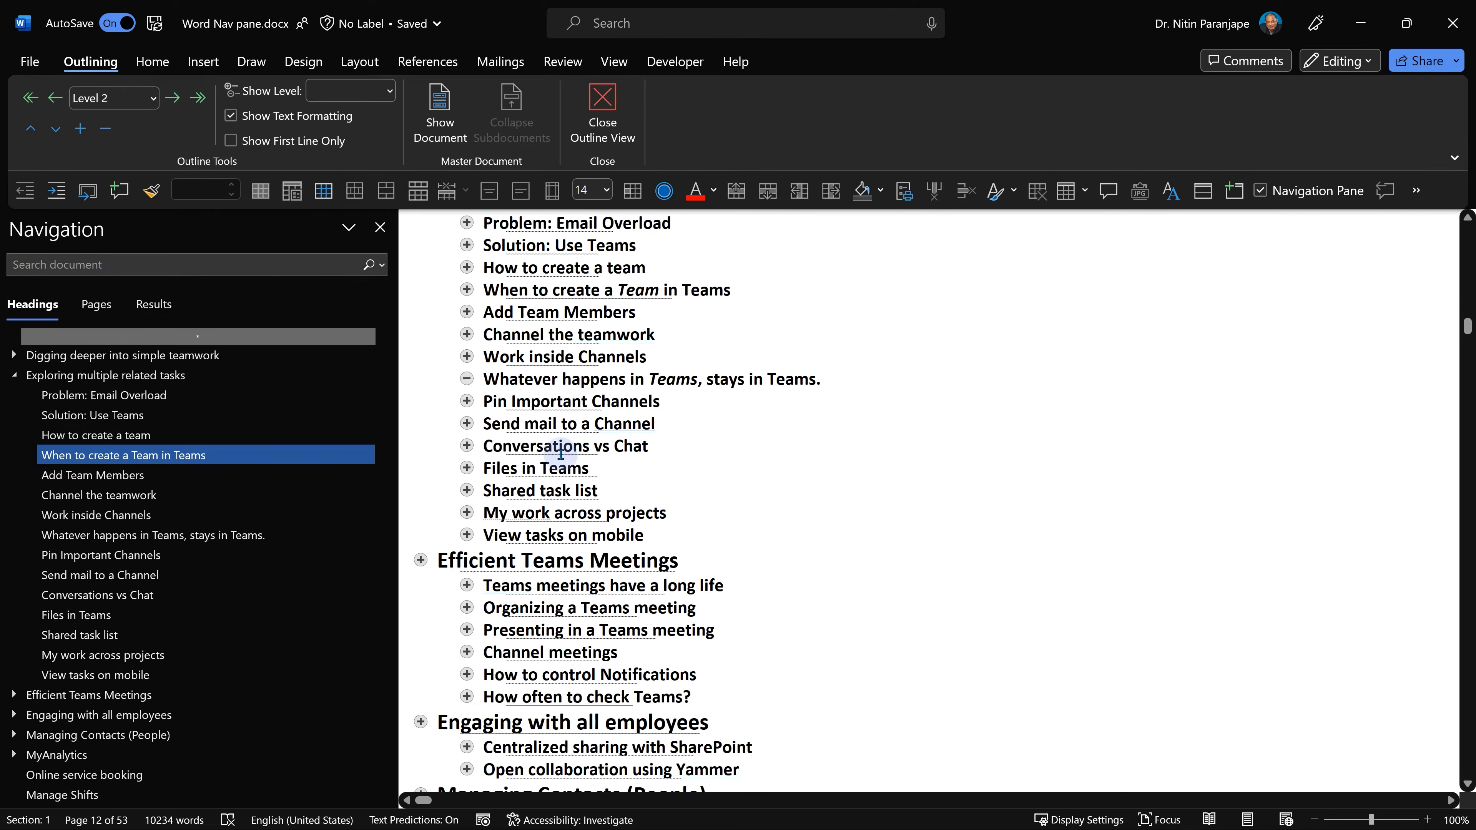
# Set the outline to show headings only down to Level 2.
pyautogui.scroll(6, 552, 459)
pyautogui.scroll(8, 554, 460)
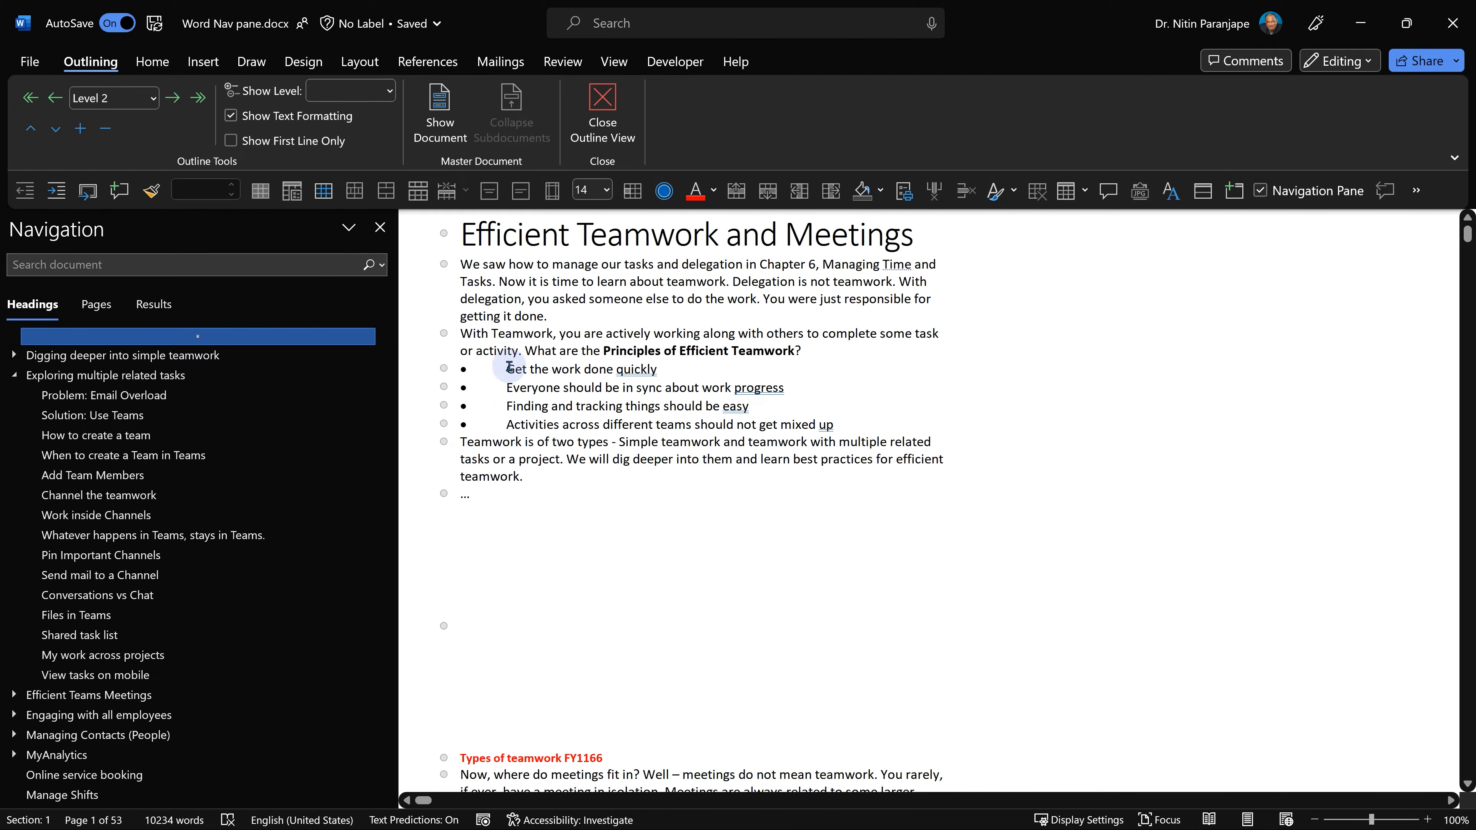
pyautogui.click(391, 91)
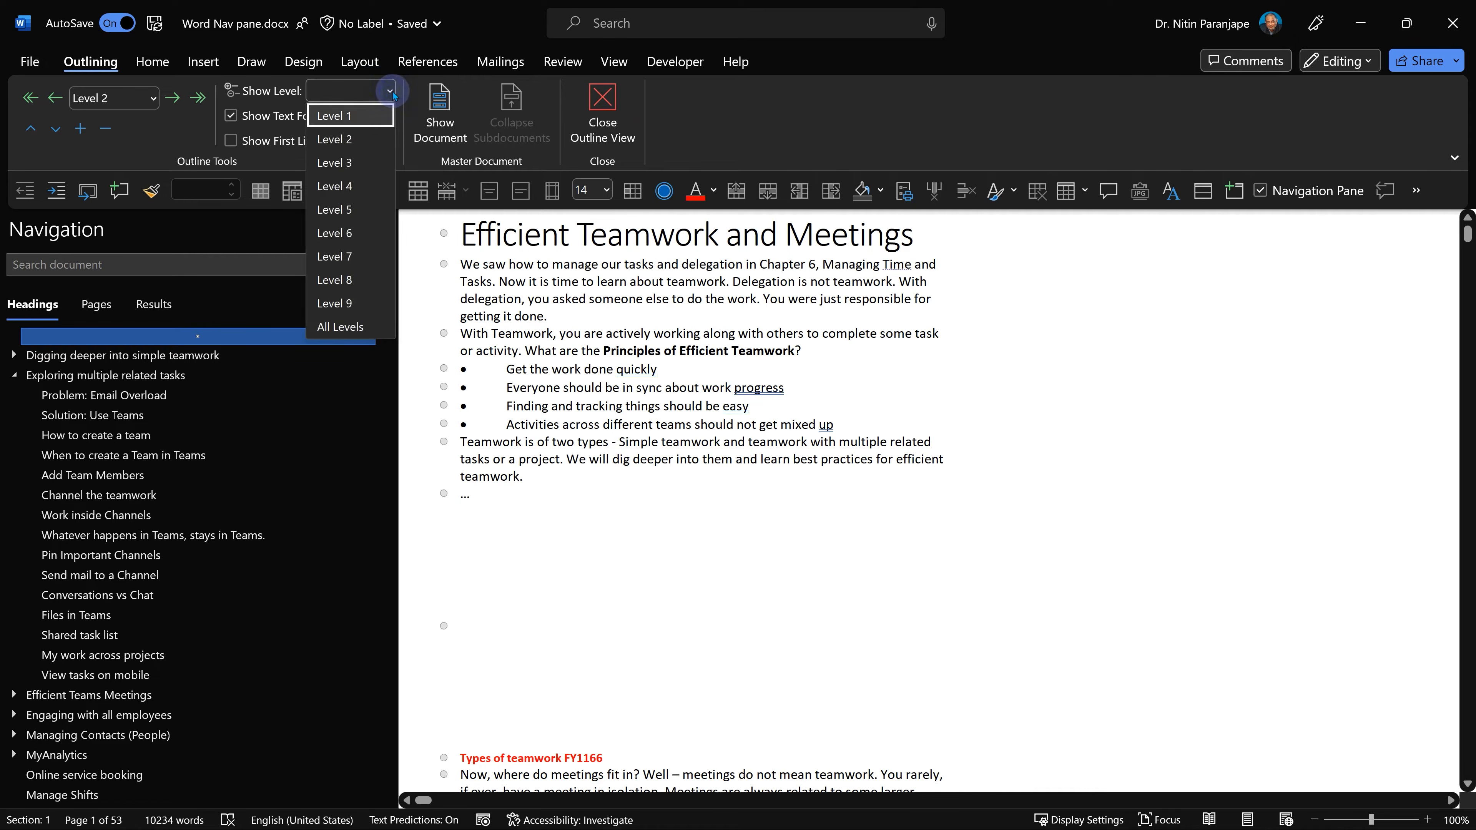
pyautogui.click(365, 146)
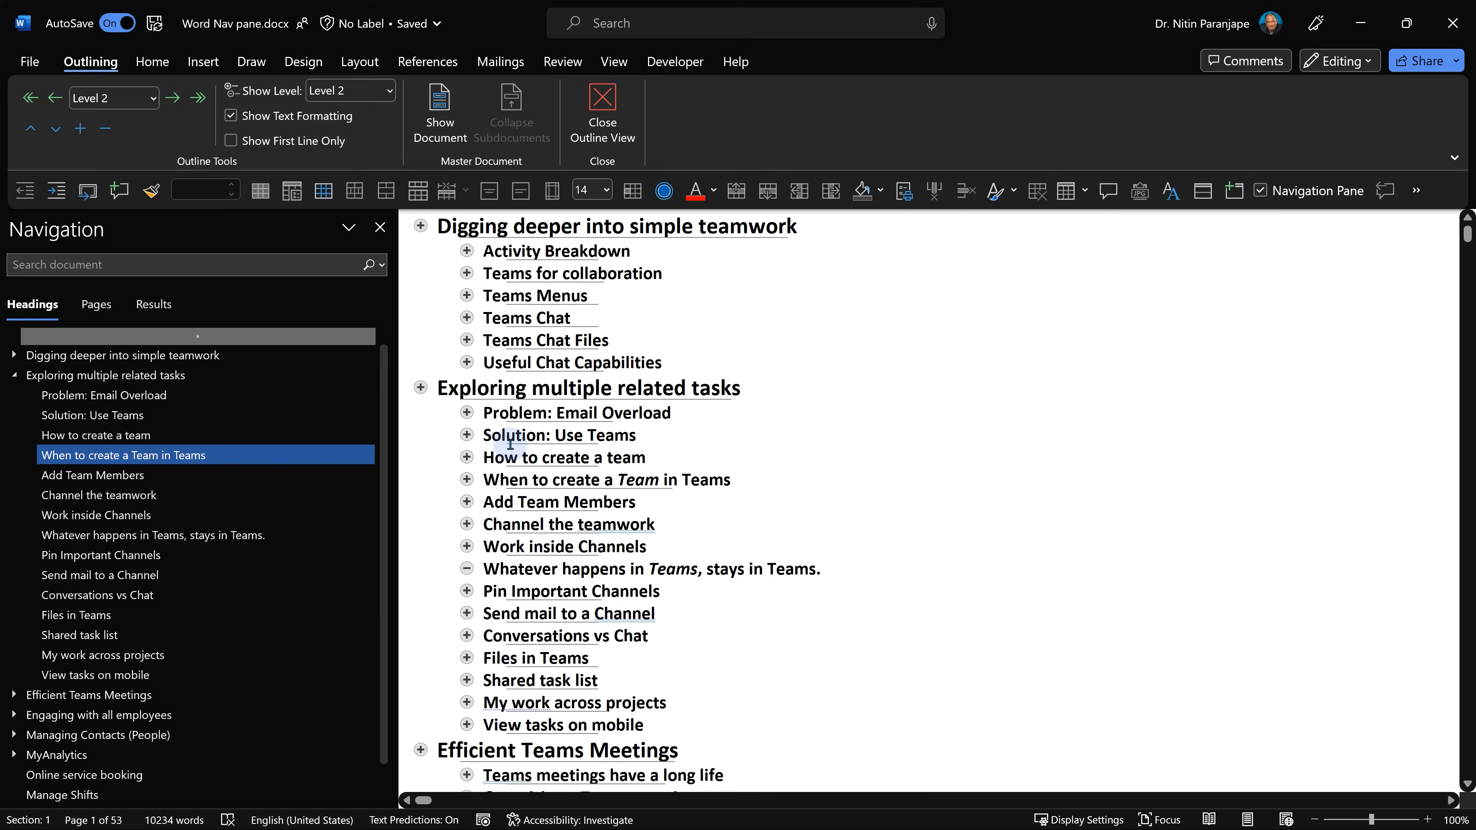
# Move the Efficient Teams Meetings section up so it sits above Shared task list.
pyautogui.scroll(-6, 537, 571)
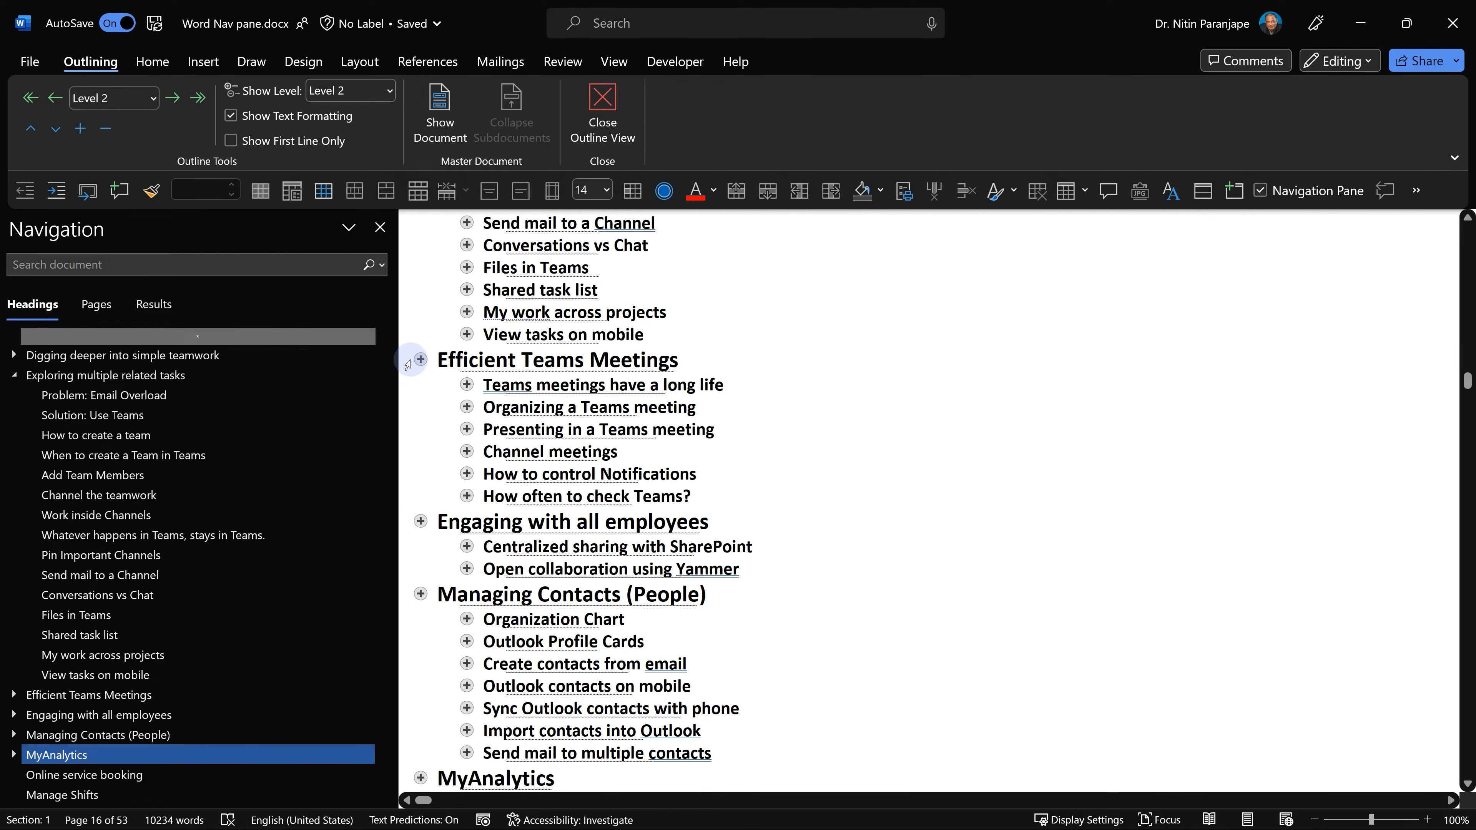
pyautogui.click(419, 358)
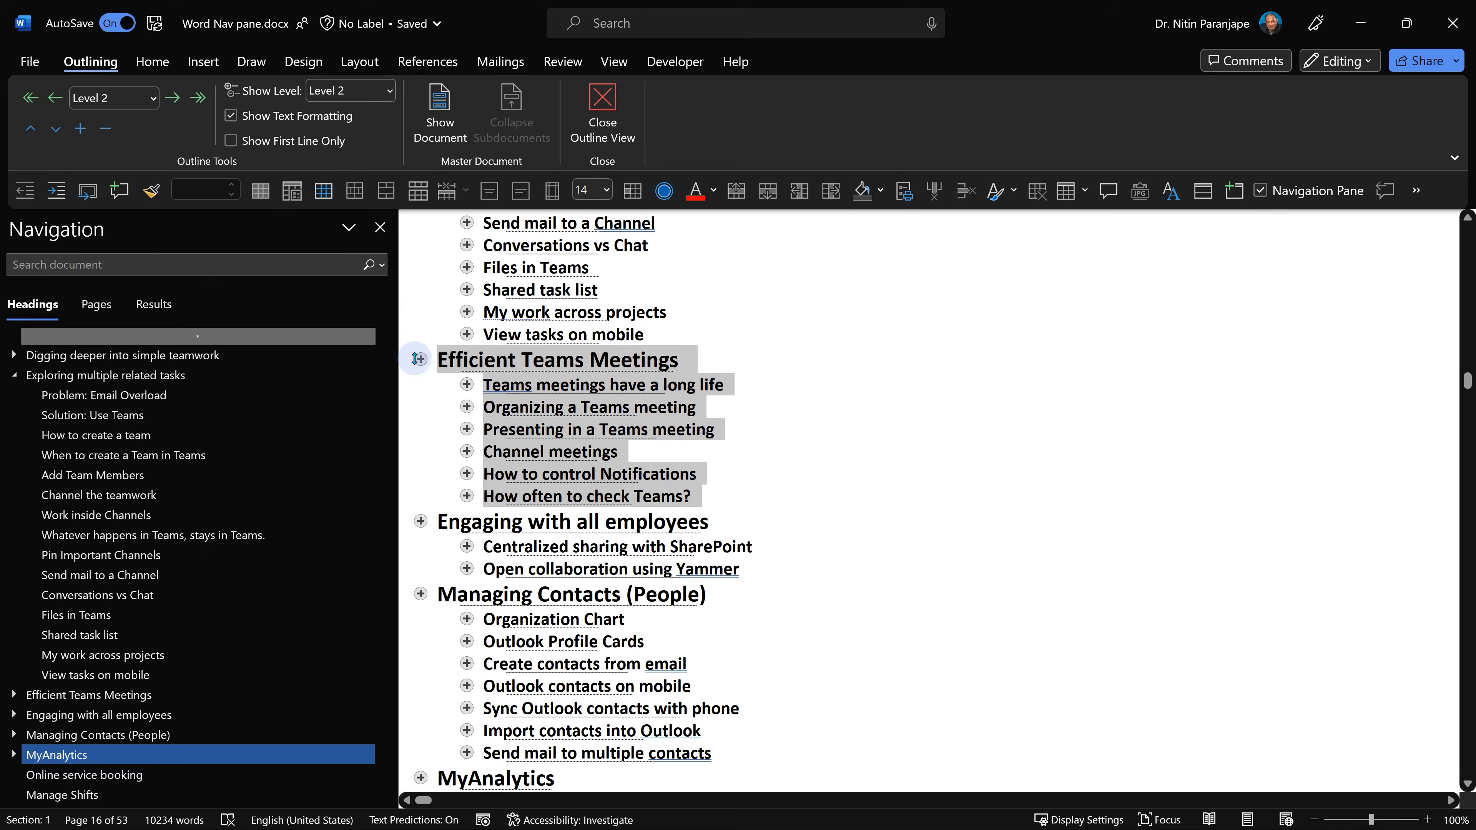
pyautogui.moveTo(415, 359); pyautogui.dragTo(414, 280)
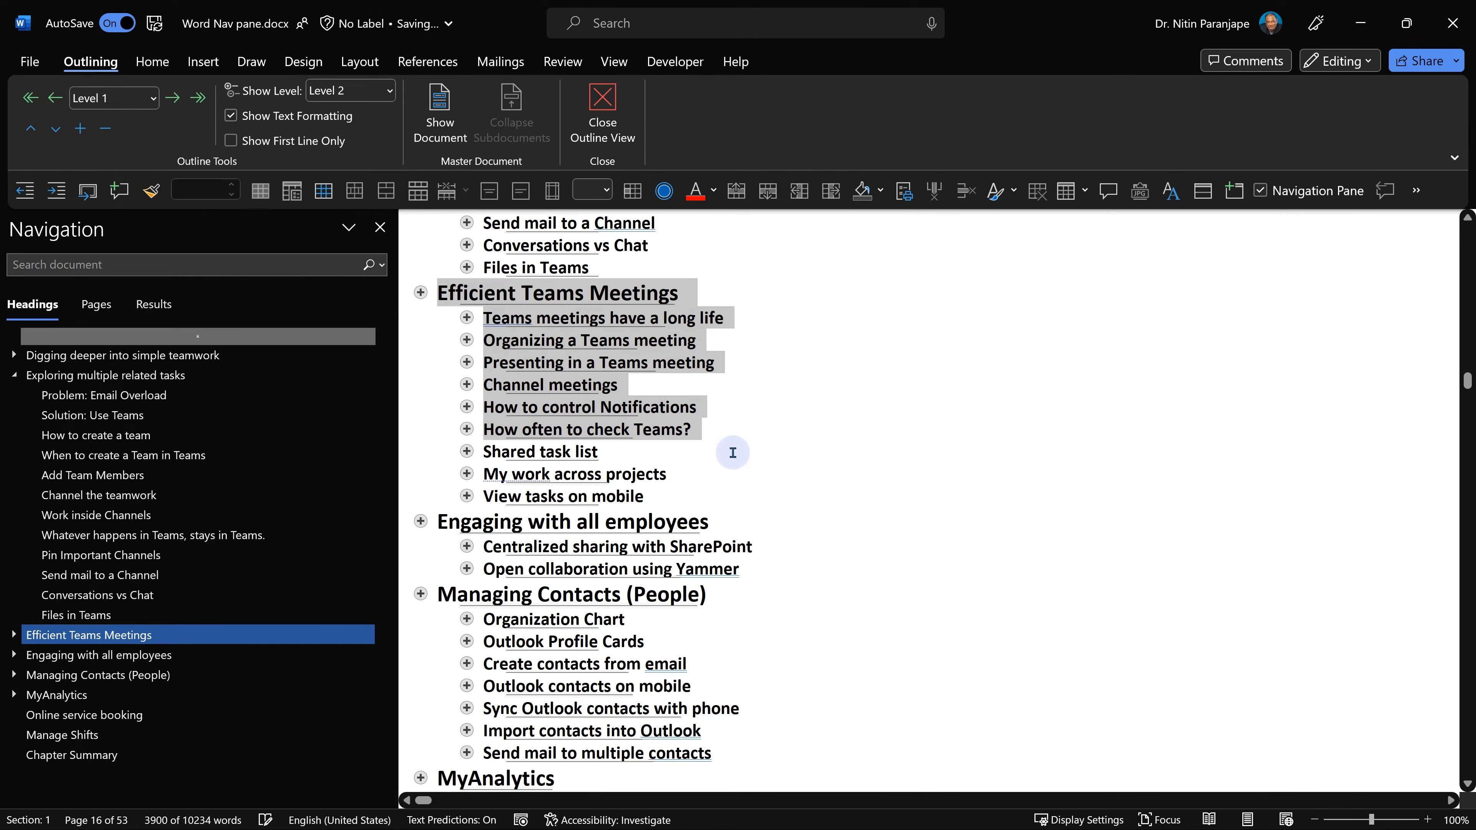
pyautogui.click(541, 362)
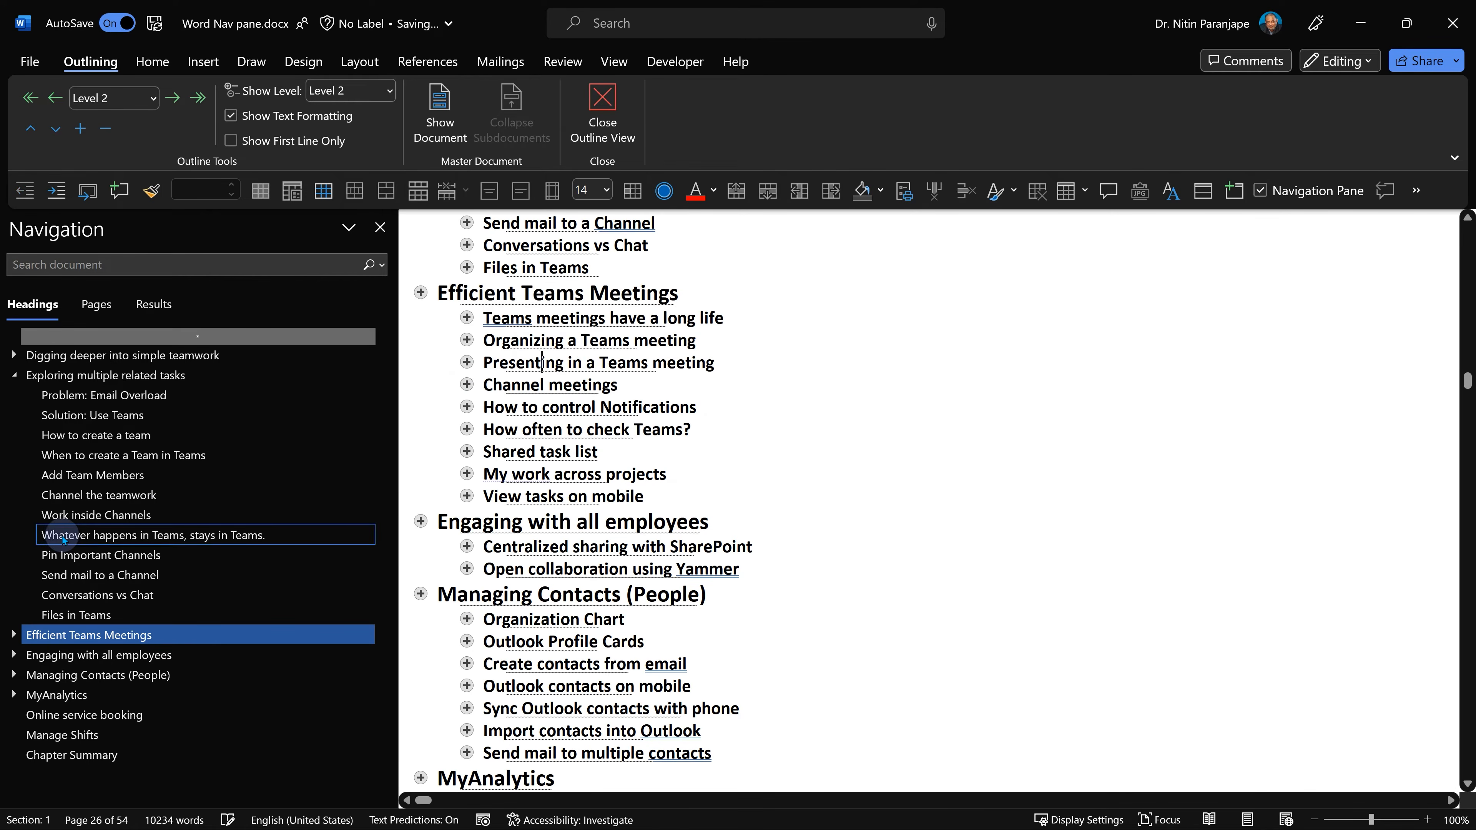
pyautogui.scroll(4, 91, 481)
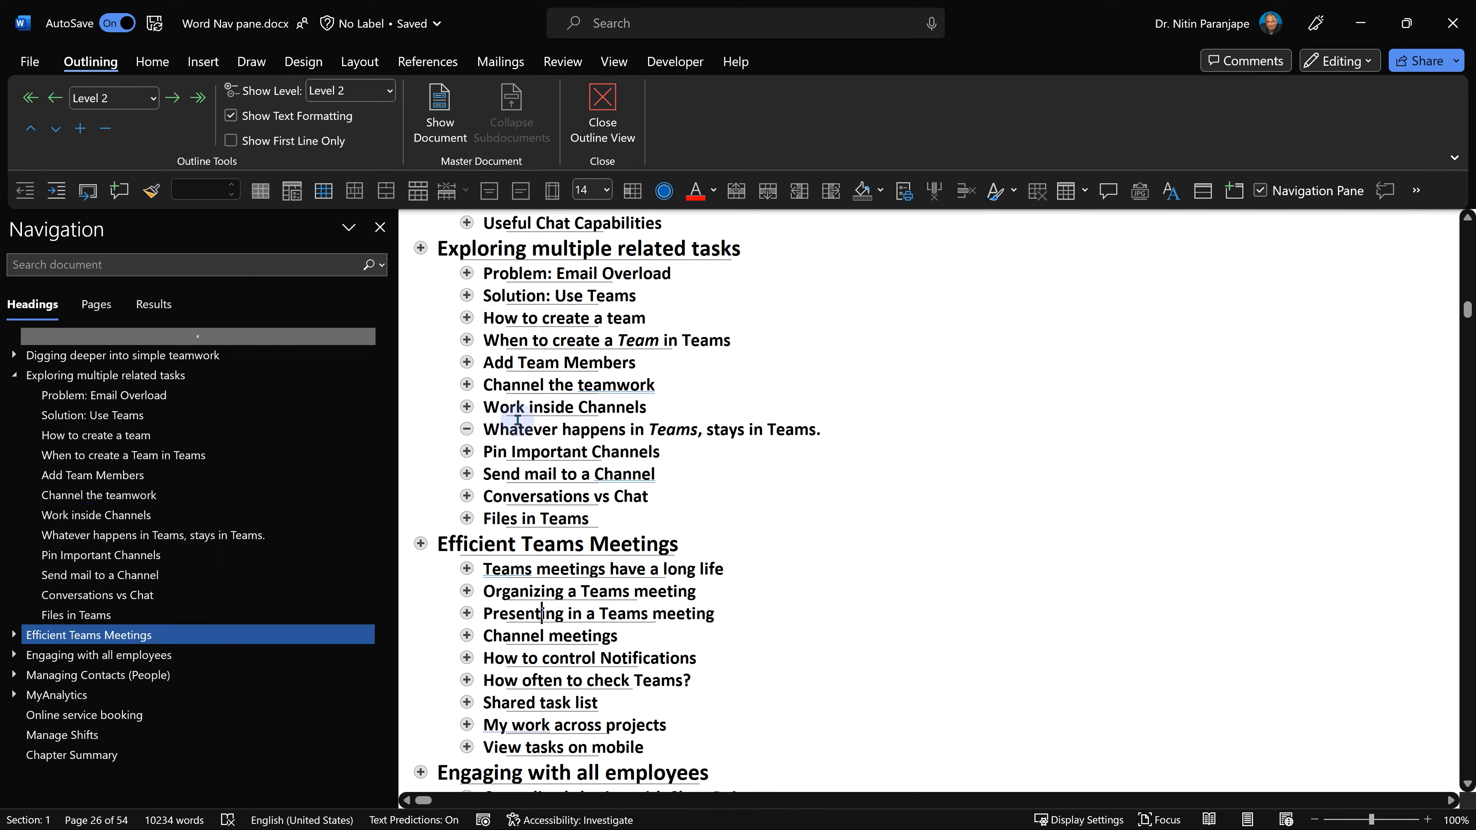
pyautogui.click(537, 429)
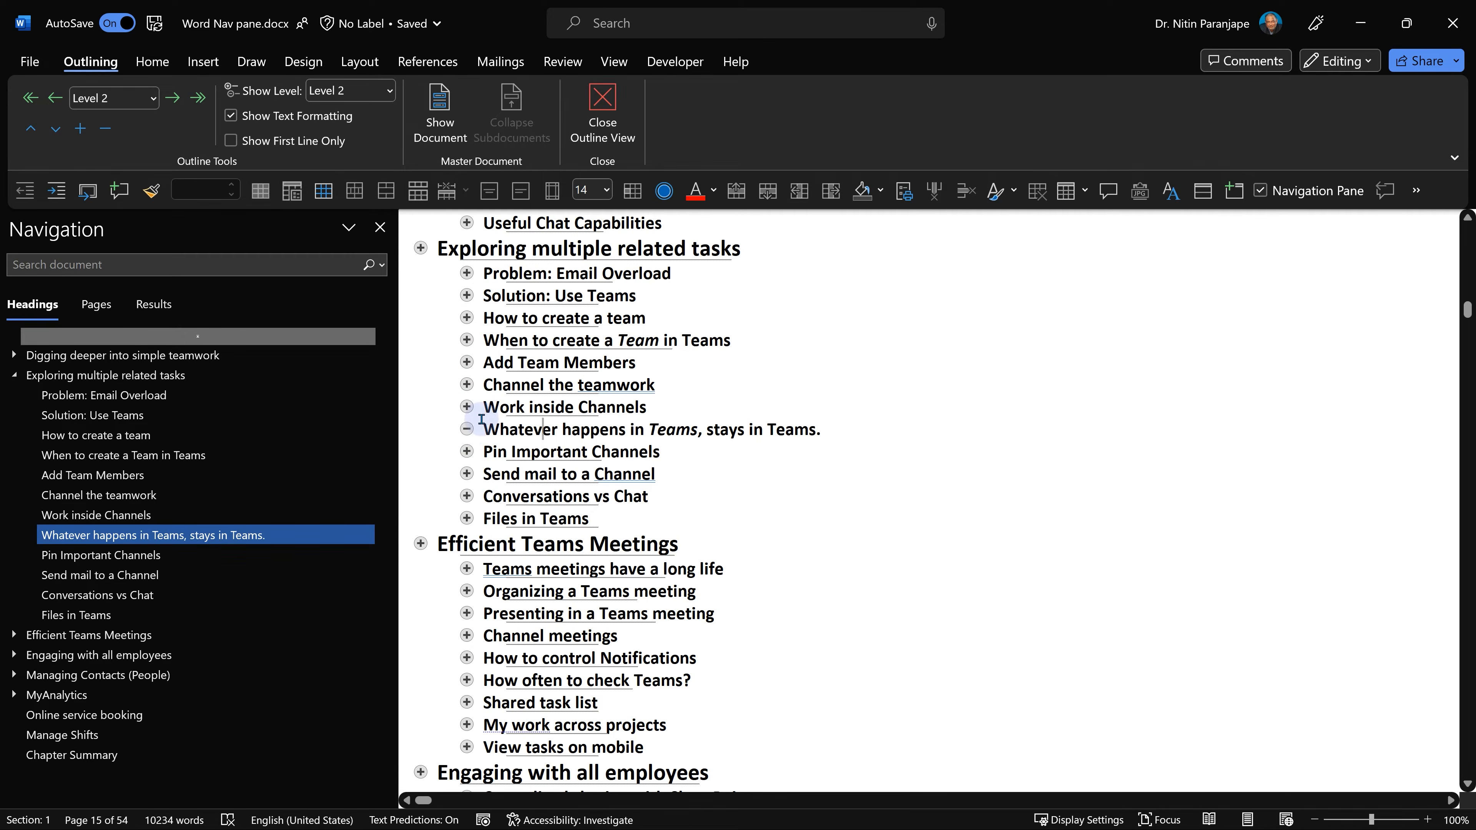
pyautogui.scroll(-1, 482, 420)
pyautogui.scroll(-6, 482, 420)
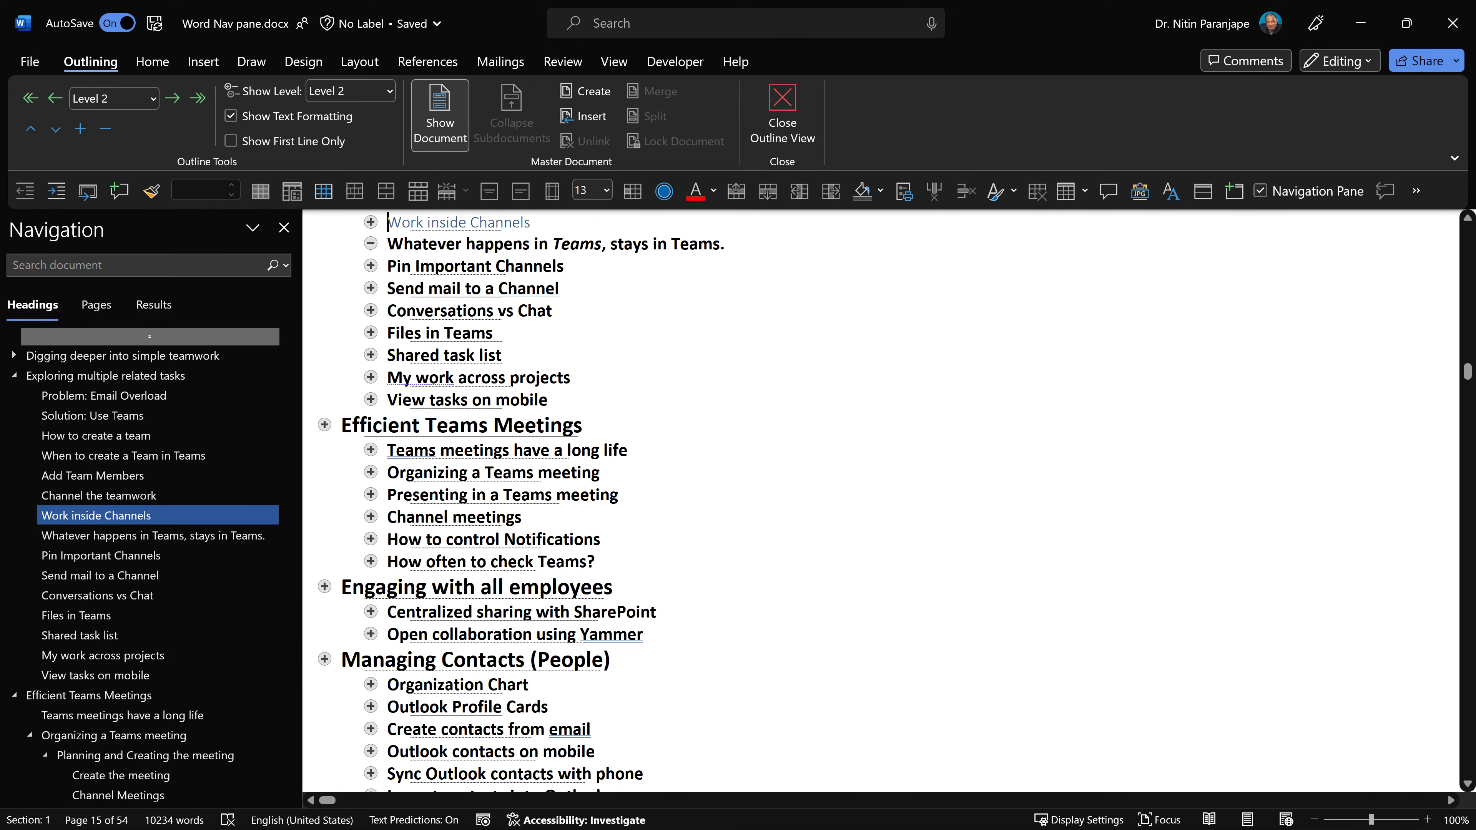
# Jump to the View tasks on mobile section from the heading list.
pyautogui.rightClick(96, 515)
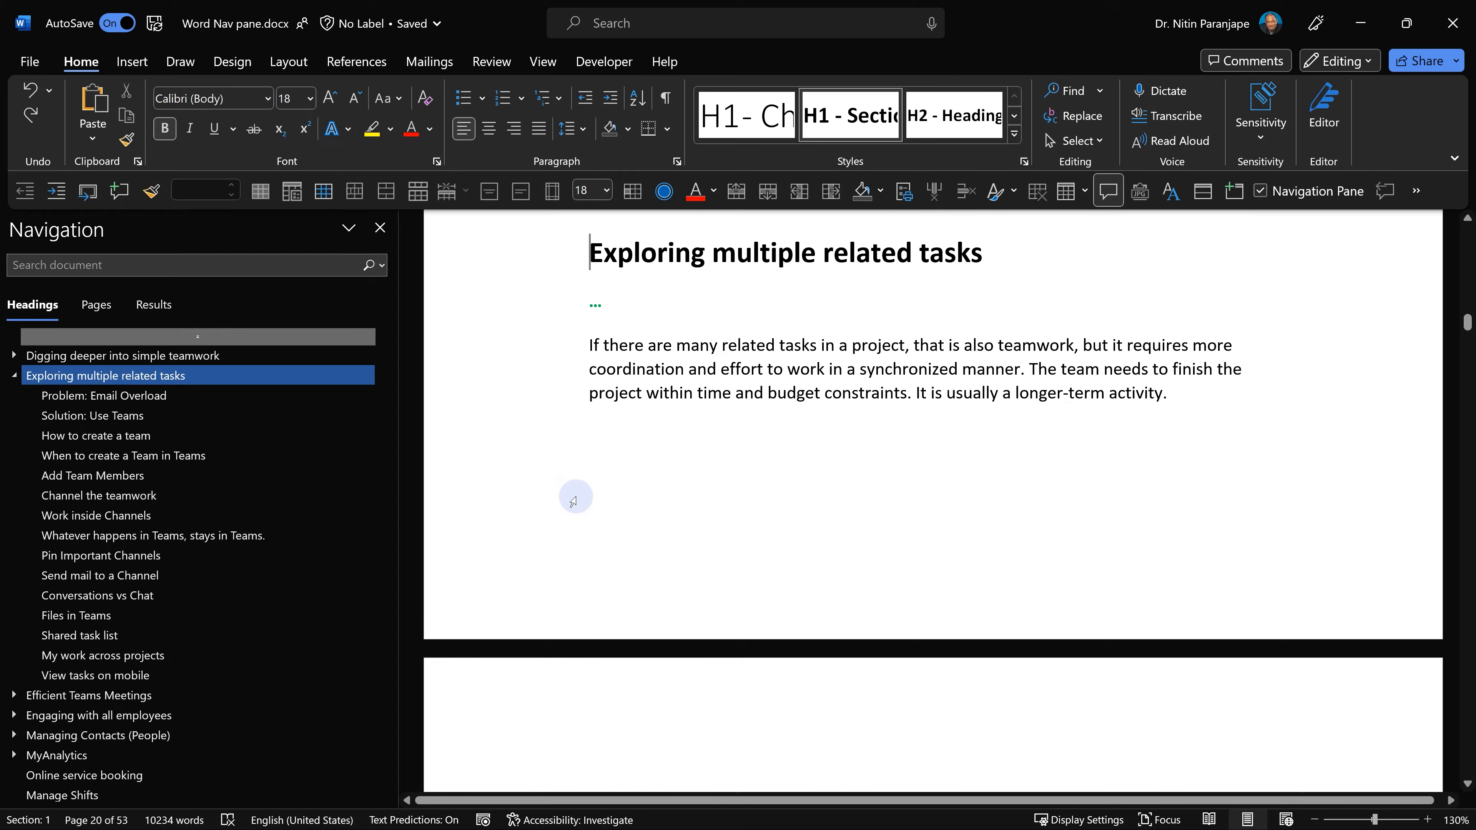
pyautogui.click(95, 675)
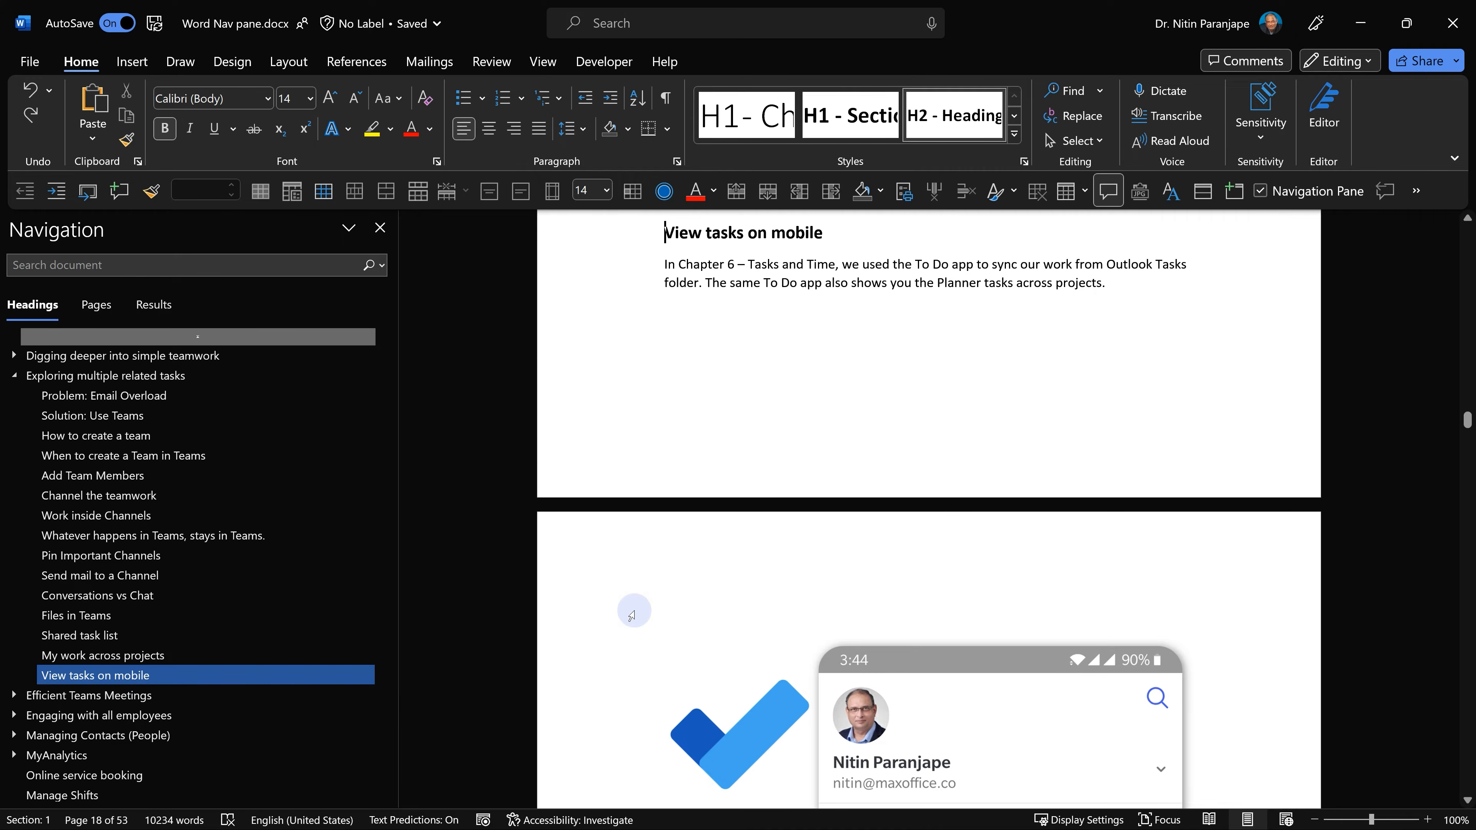
# Select the Exploring multiple related tasks heading together with all its content.
pyautogui.click(175, 381)
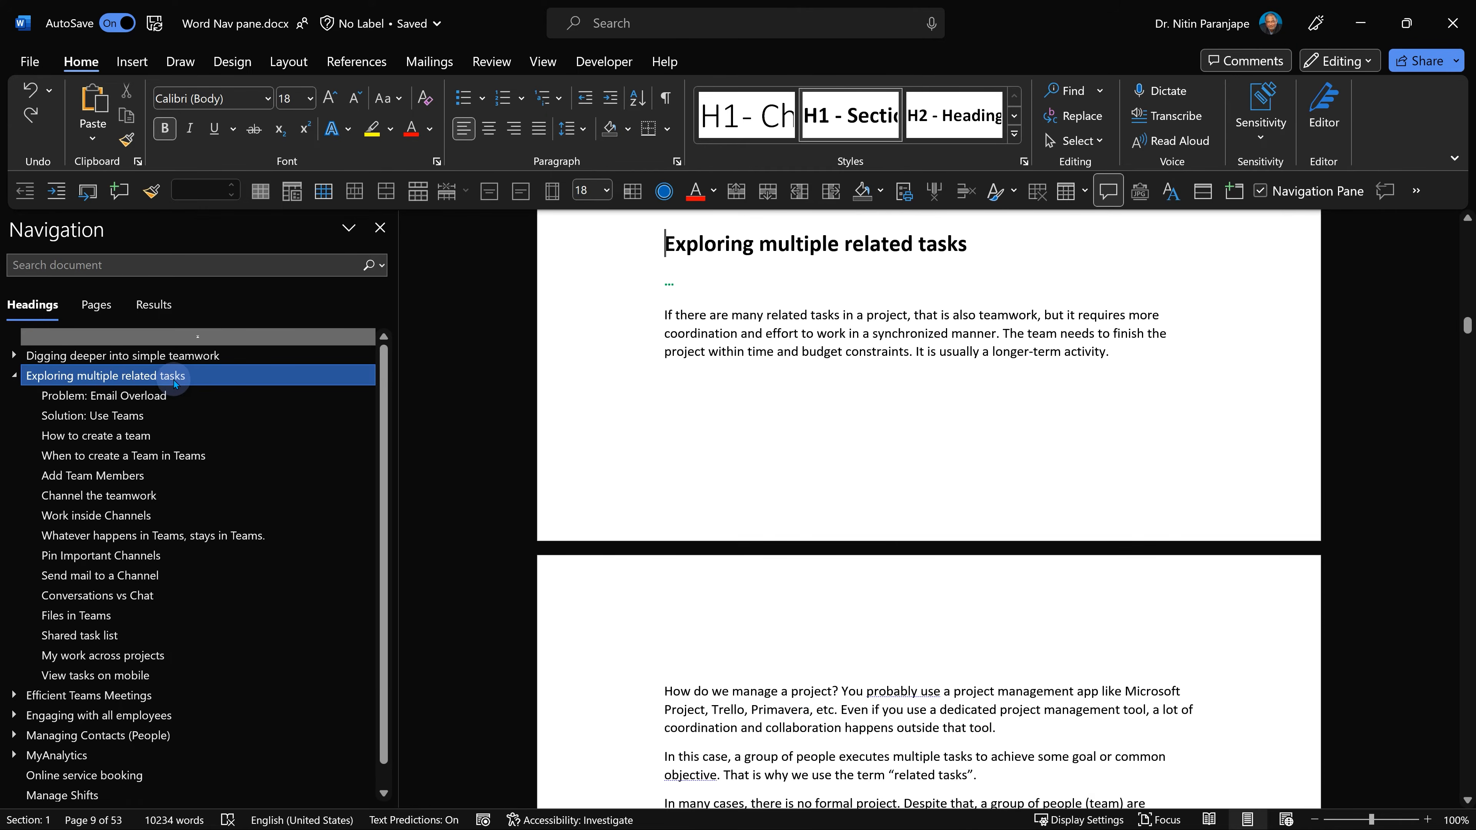
pyautogui.rightClick(175, 382)
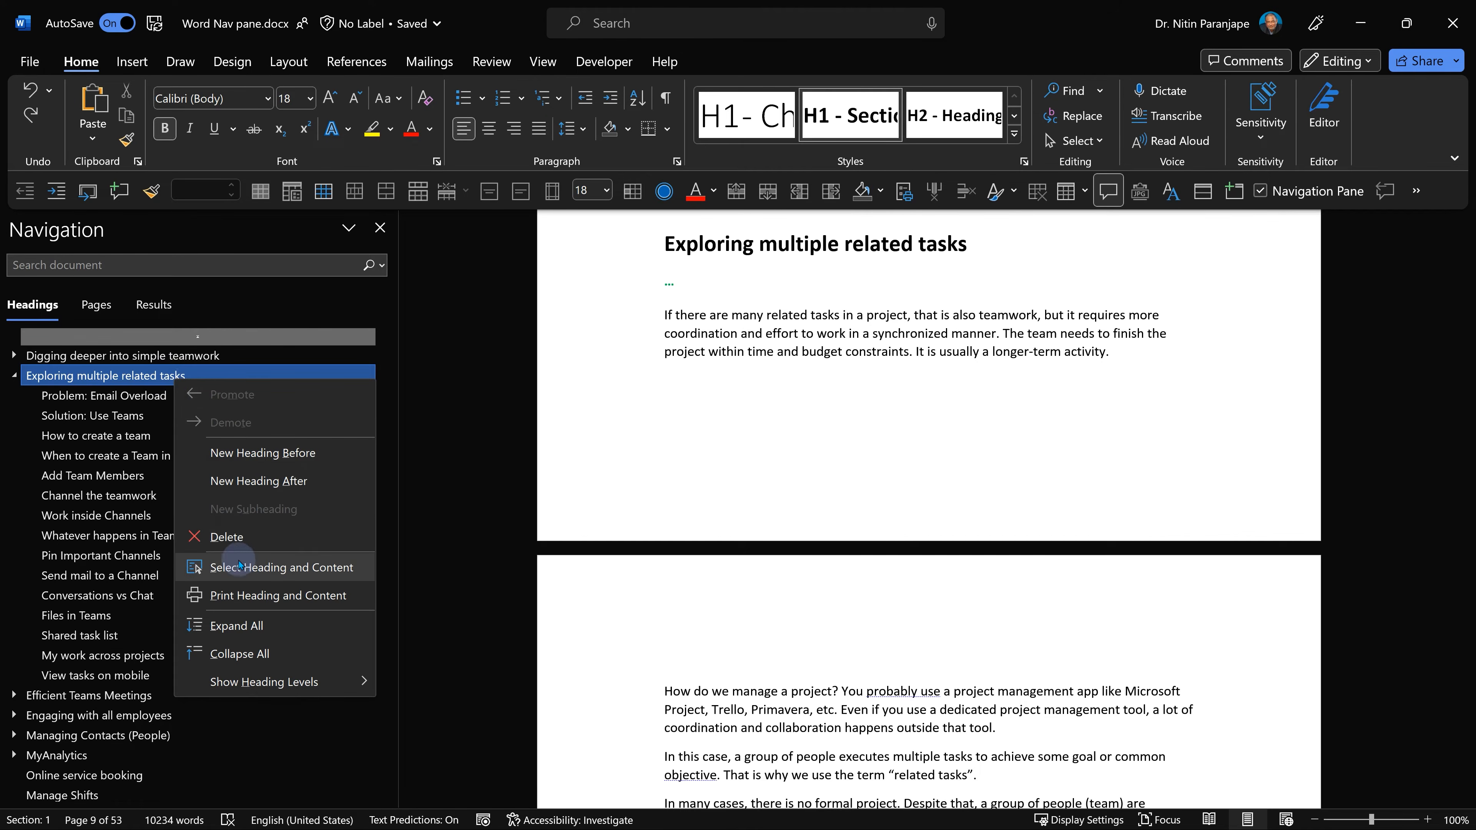
pyautogui.click(240, 568)
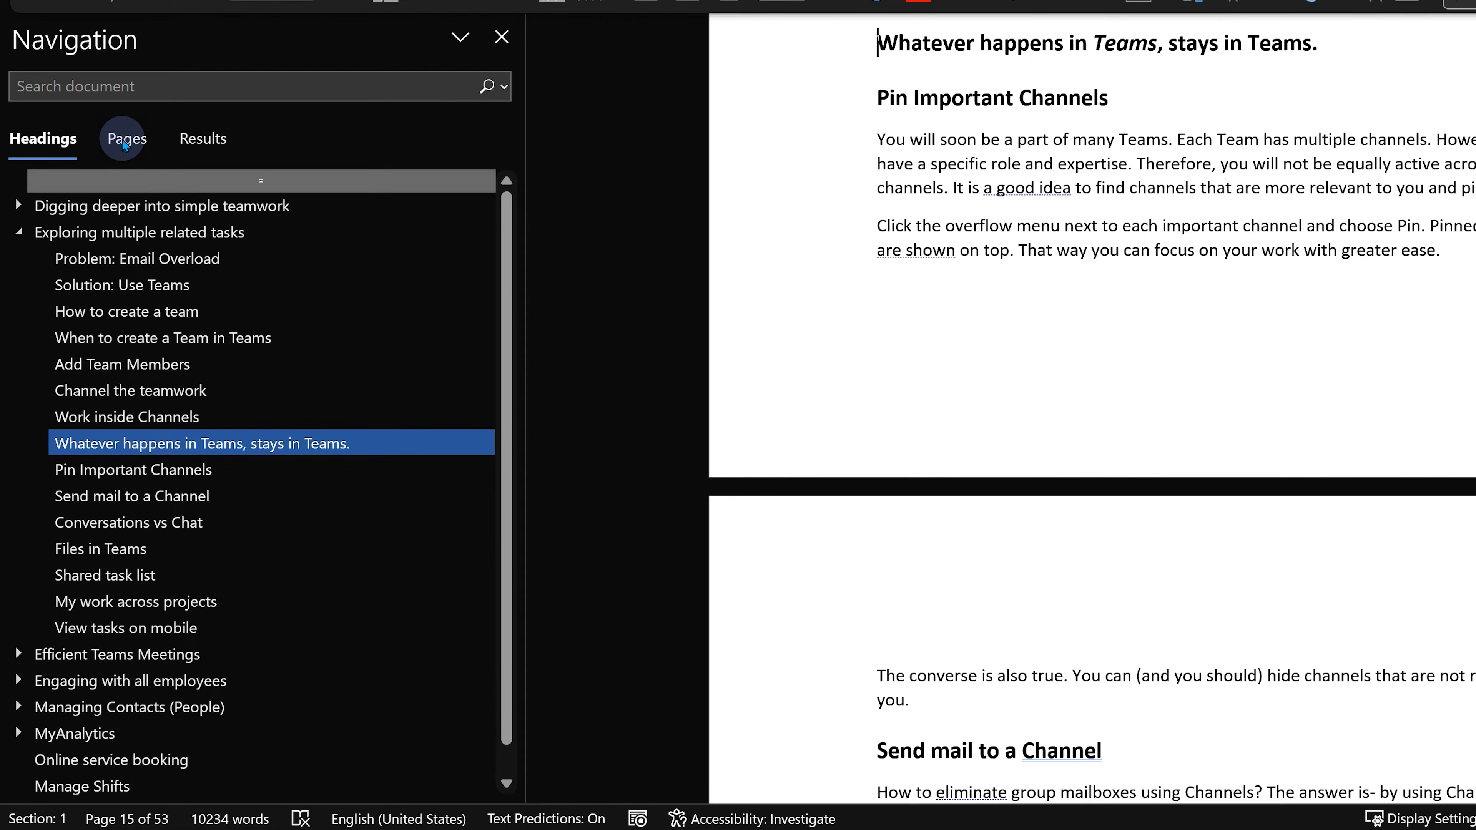
# Switch the navigation pane to page thumbnails and browse through the pages.
pyautogui.click(125, 143)
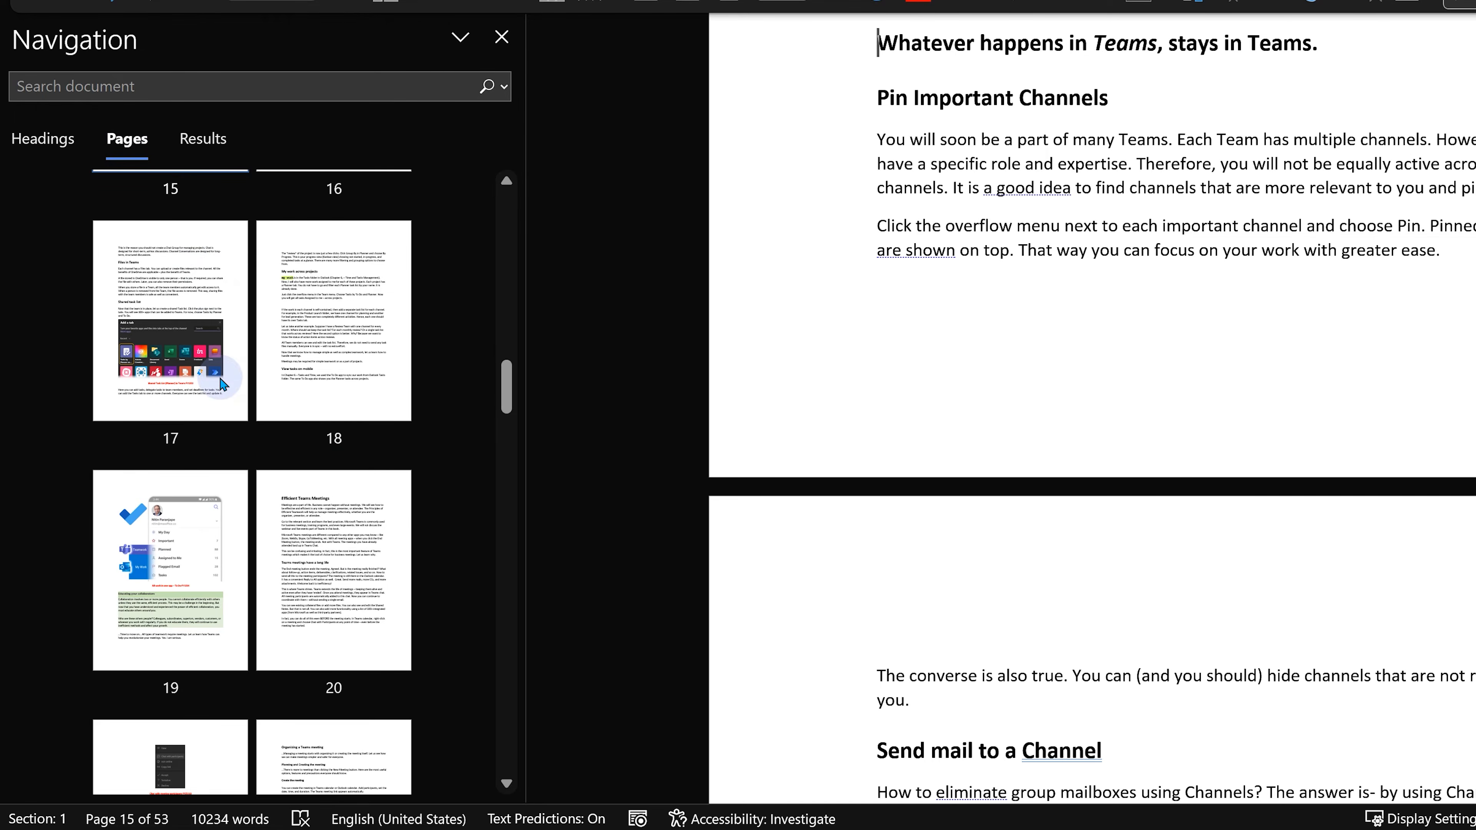
pyautogui.scroll(15, 224, 381)
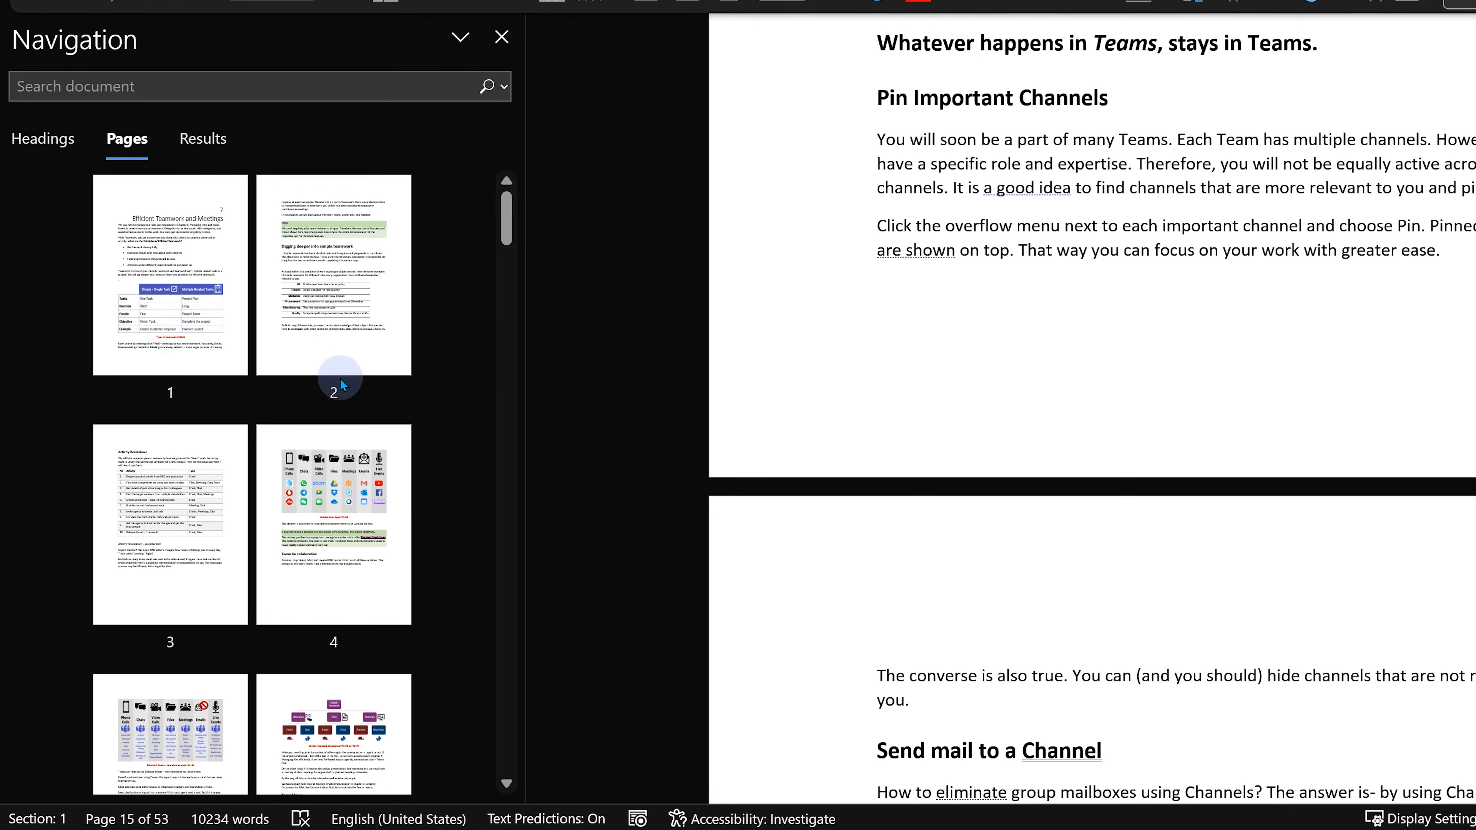
pyautogui.scroll(-5, 341, 395)
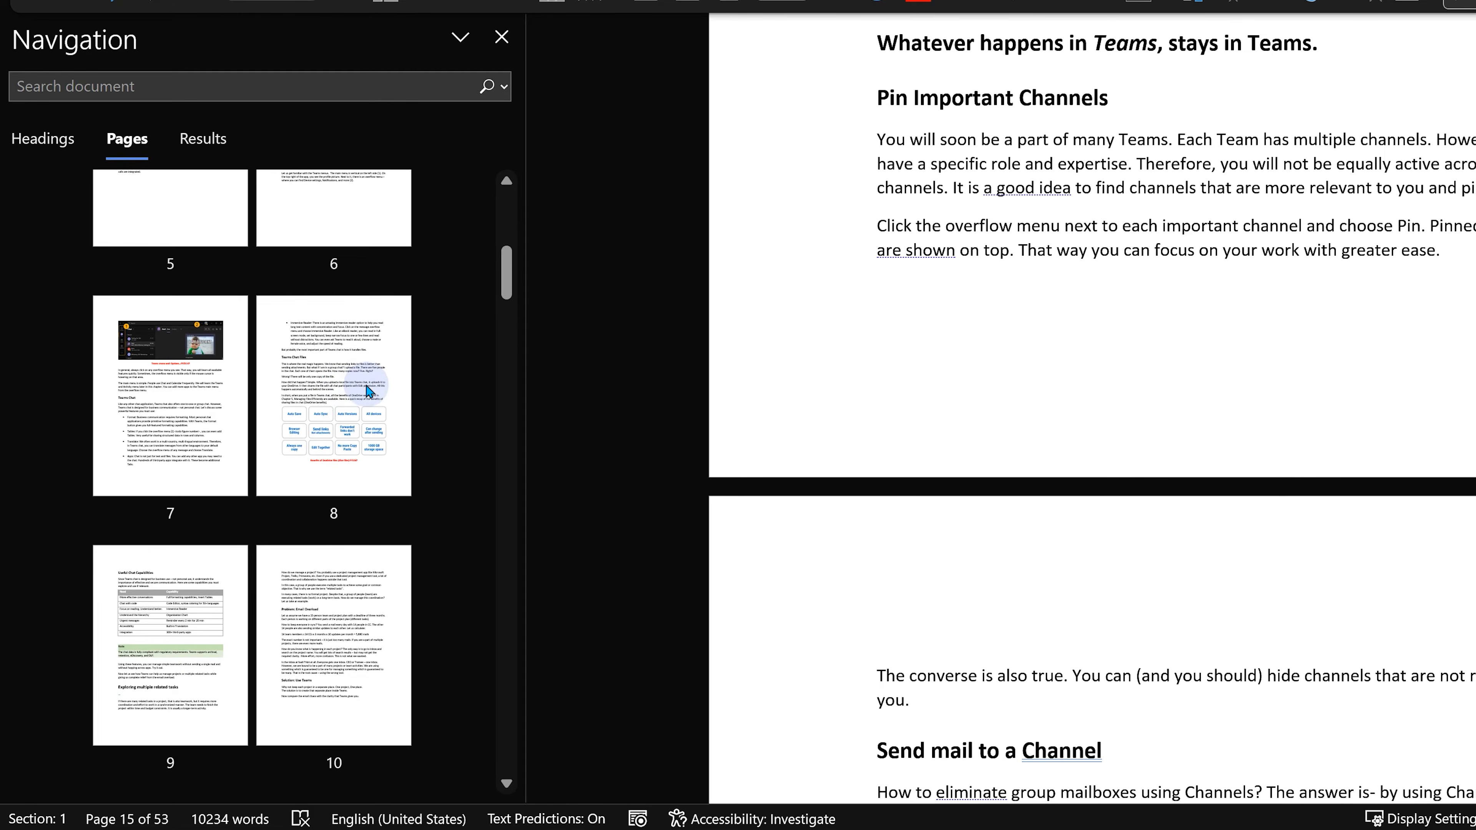
# Browse further through the page thumbnails, then zoom the document to One Page and then Multiple Pages.
pyautogui.scroll(-5, 372, 409)
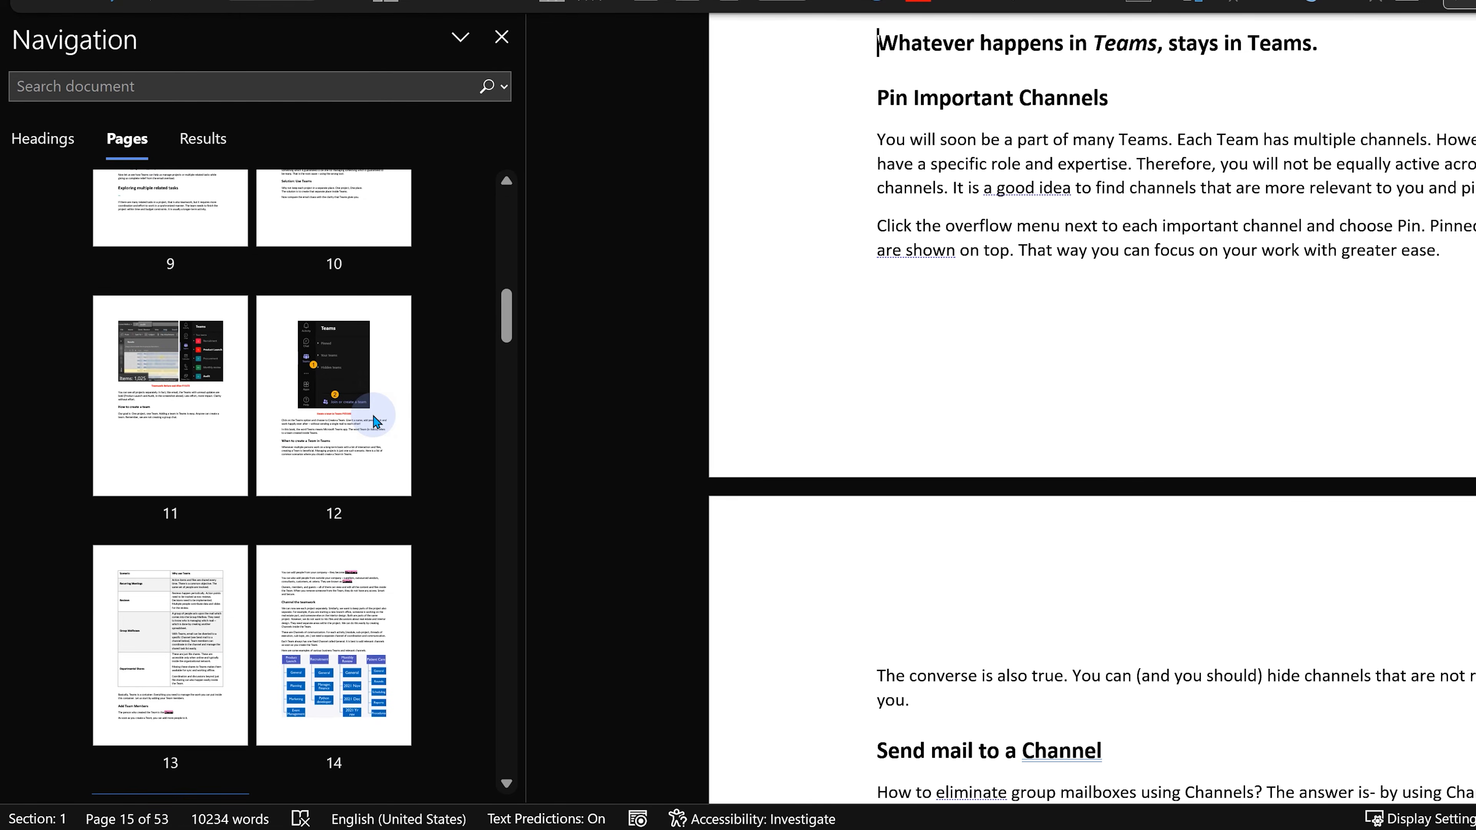
pyautogui.scroll(-3, 373, 423)
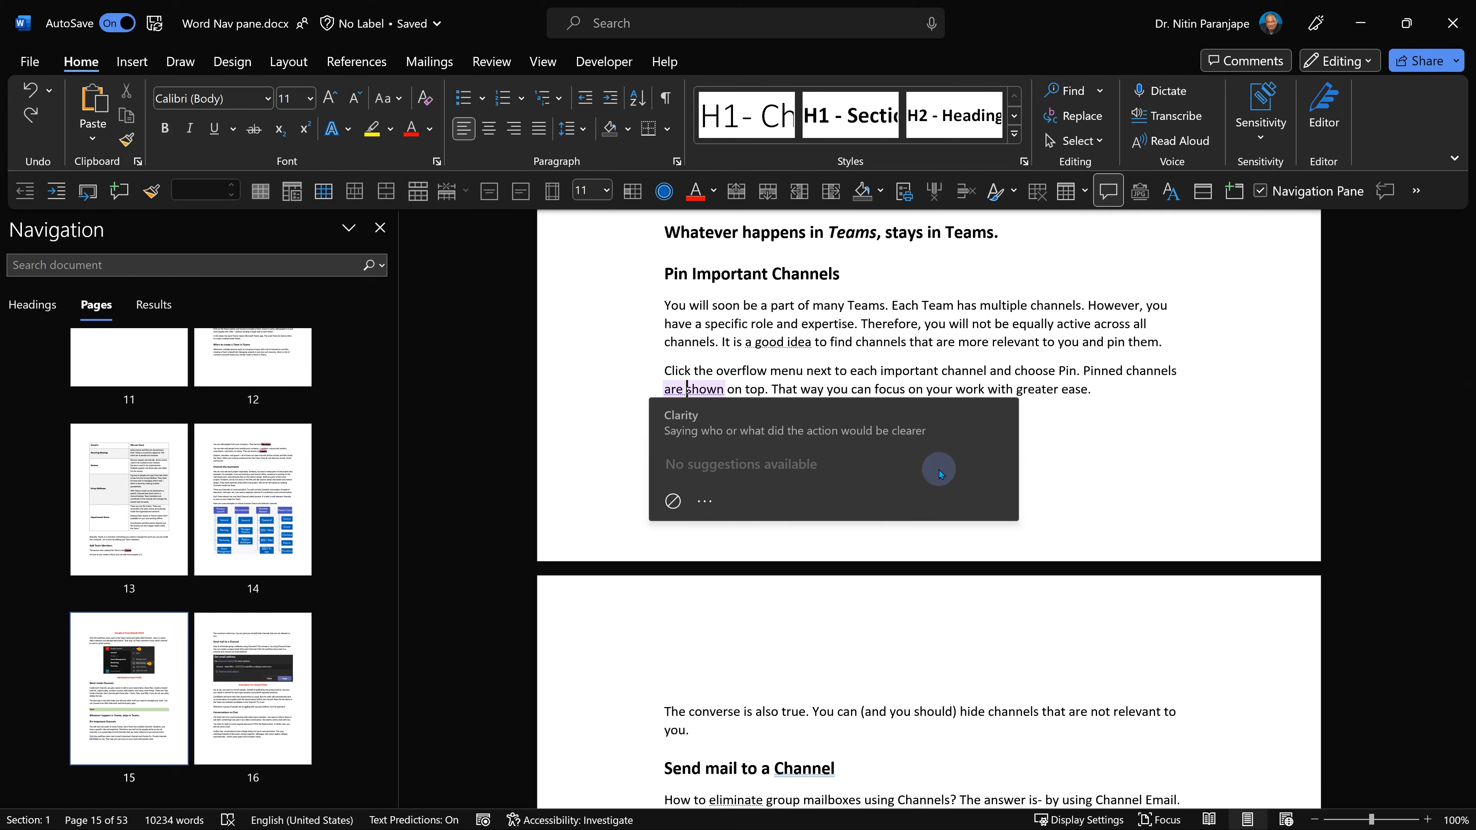
pyautogui.click(542, 61)
pyautogui.click(767, 96)
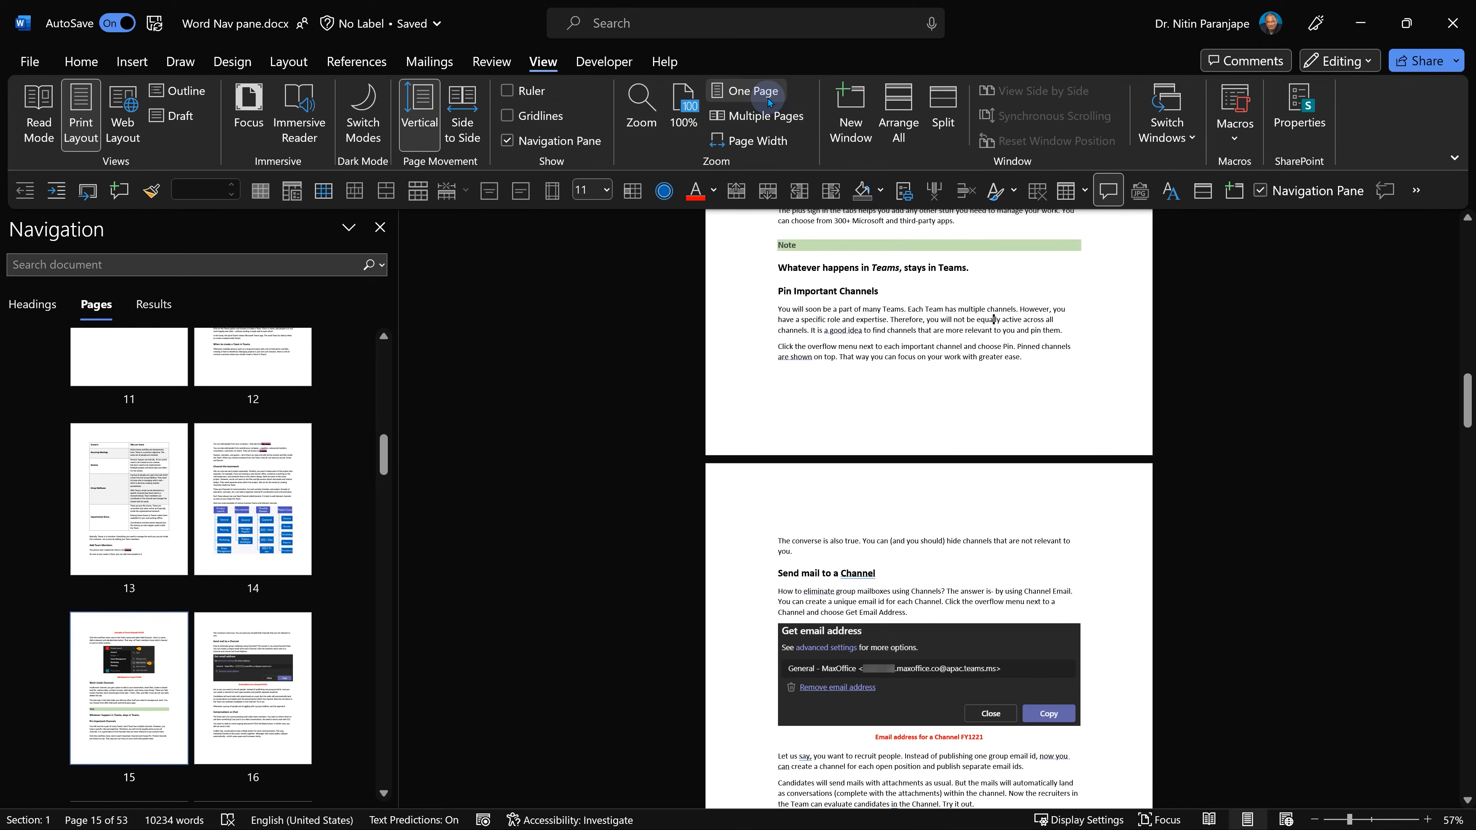
pyautogui.scroll(-5, 778, 593)
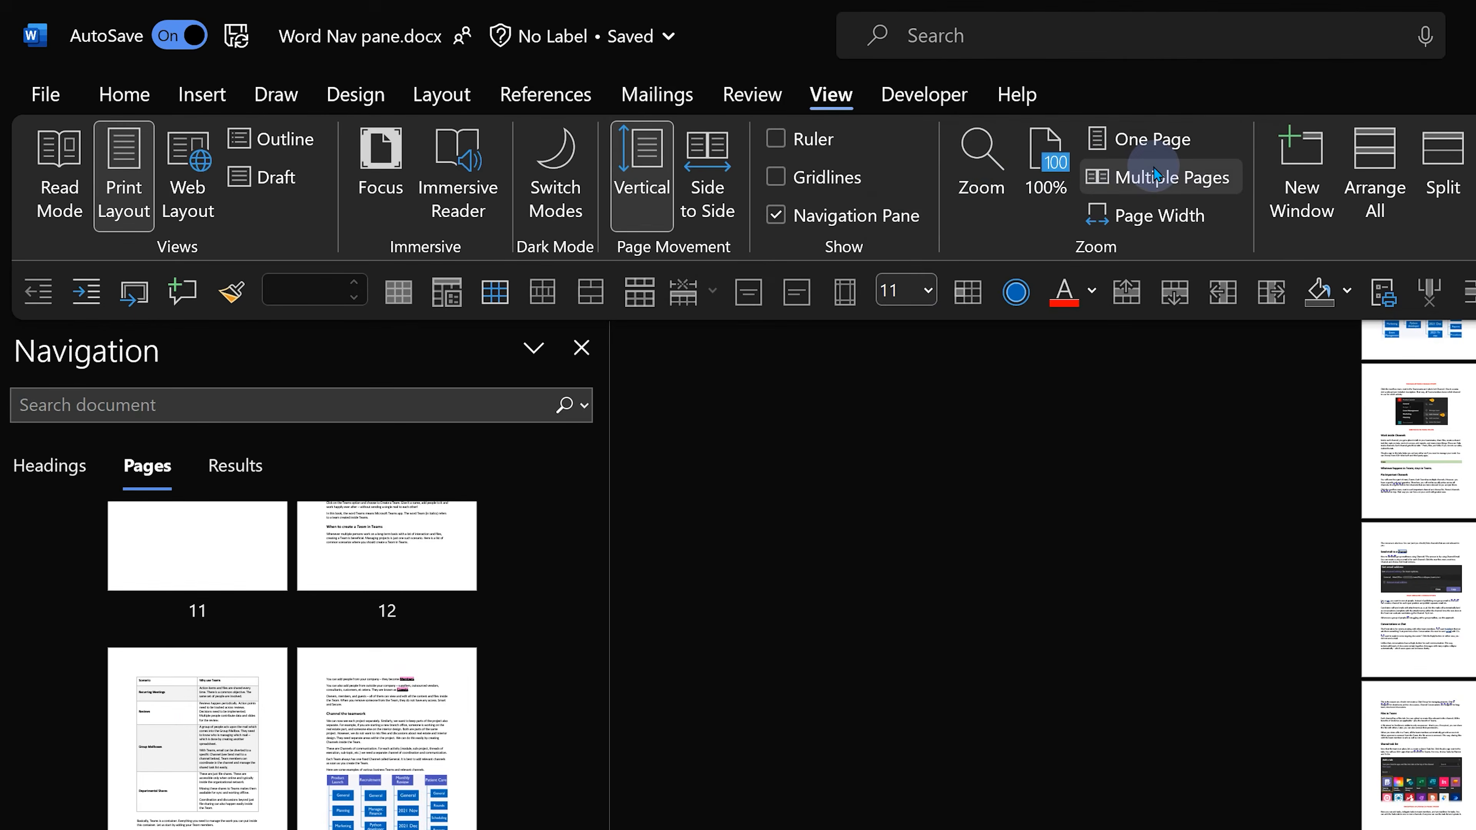
pyautogui.click(1021, 156)
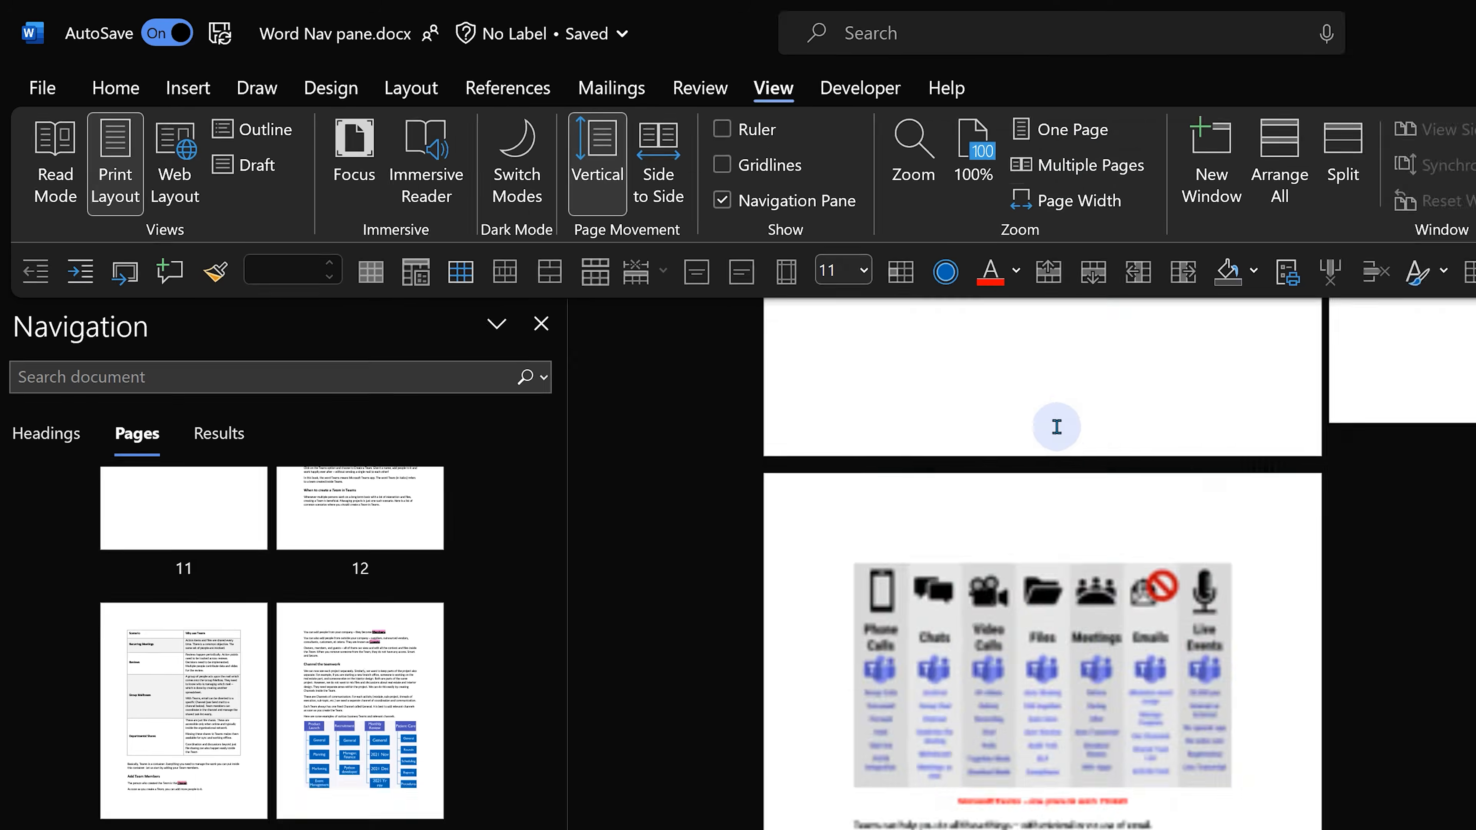
pyautogui.scroll(-5, 1133, 448)
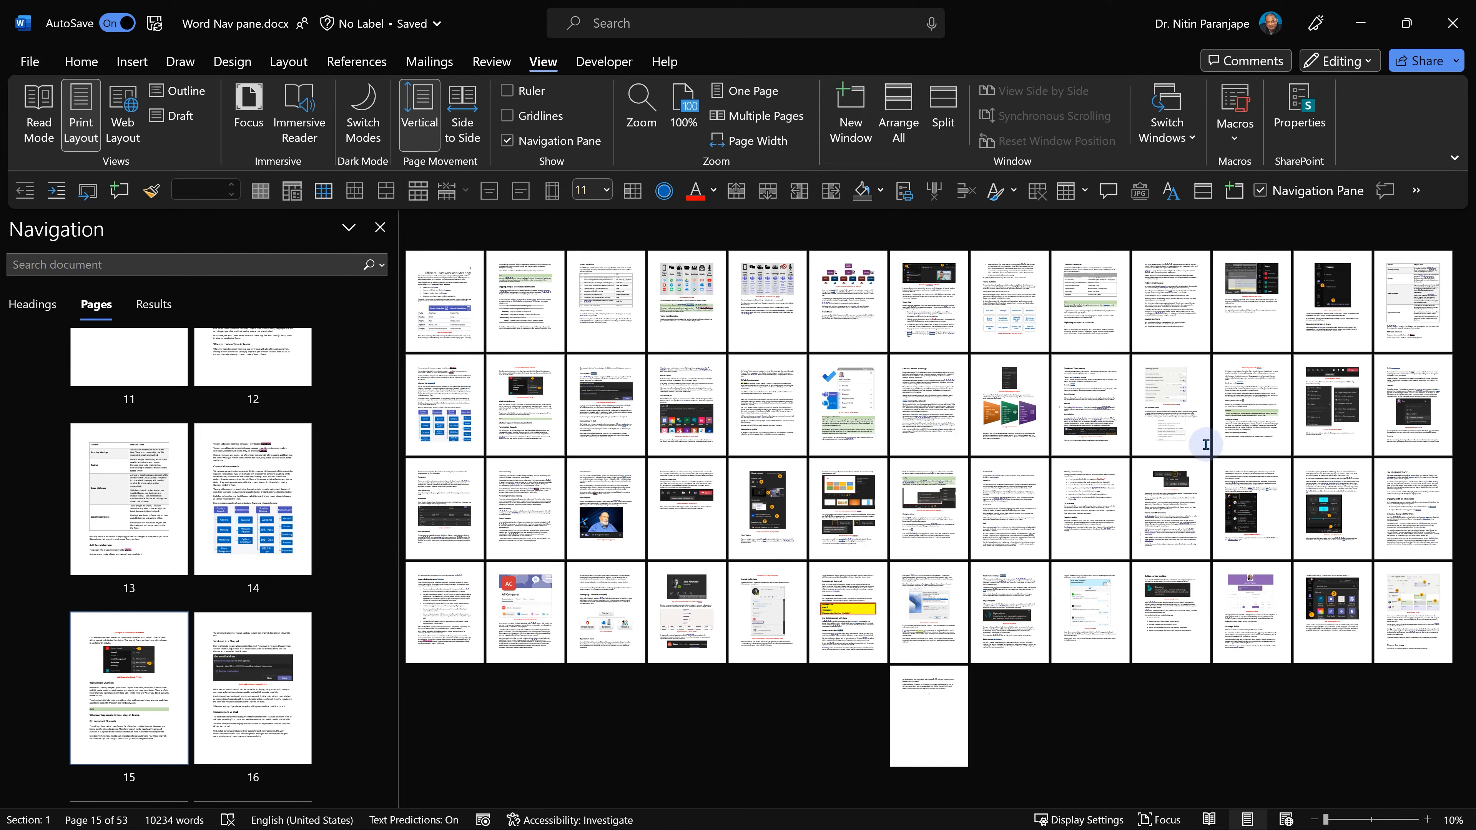
# Jump to page 33 through its thumbnail in the navigation pane.
pyautogui.click(1141, 491)
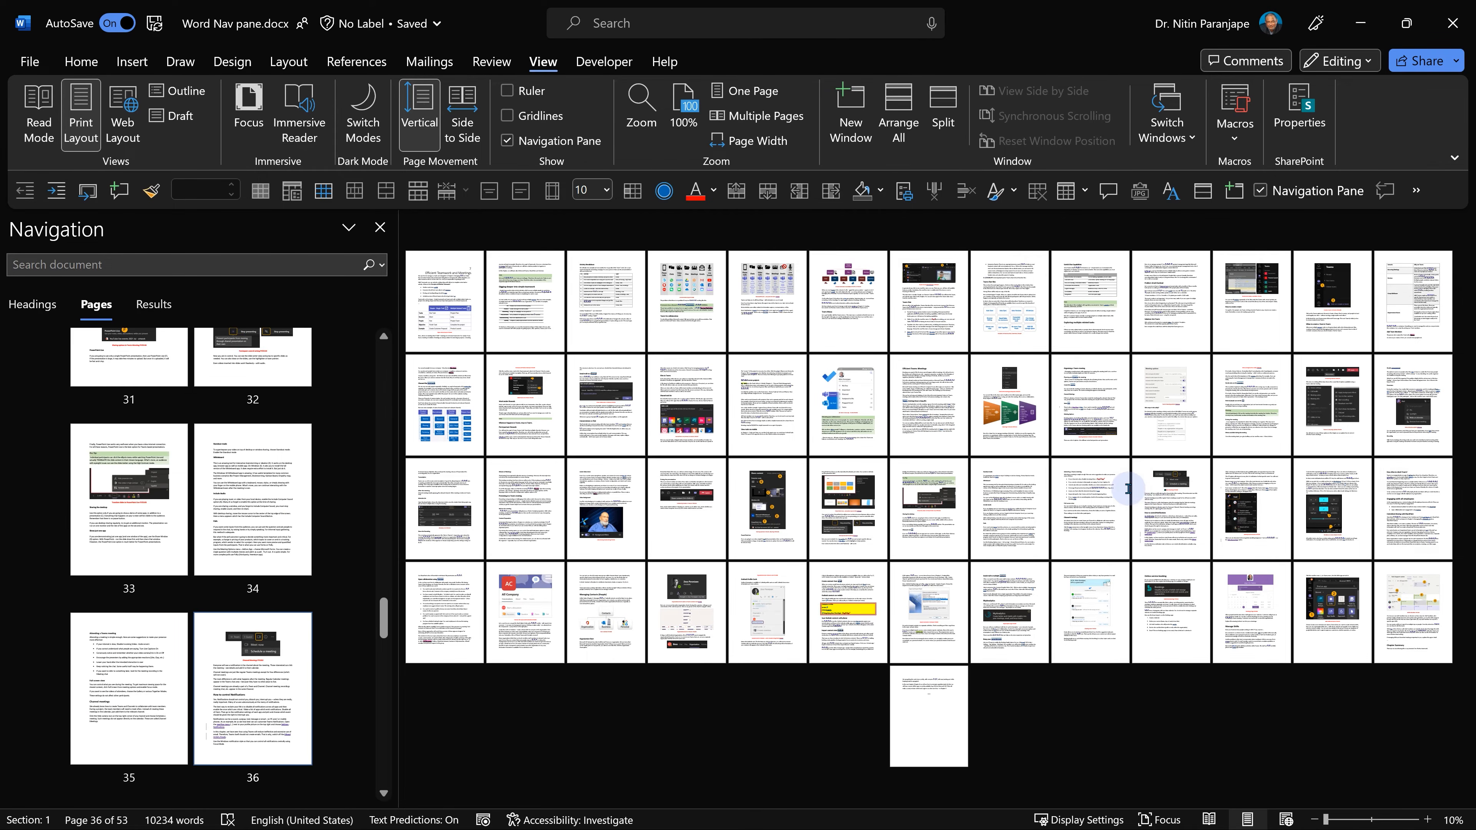
pyautogui.keyDown('ctrl'); pyautogui.scroll(6, 1136, 506); pyautogui.keyUp('ctrl')
pyautogui.keyDown('ctrl'); pyautogui.scroll(4, 1133, 507); pyautogui.keyUp('ctrl')
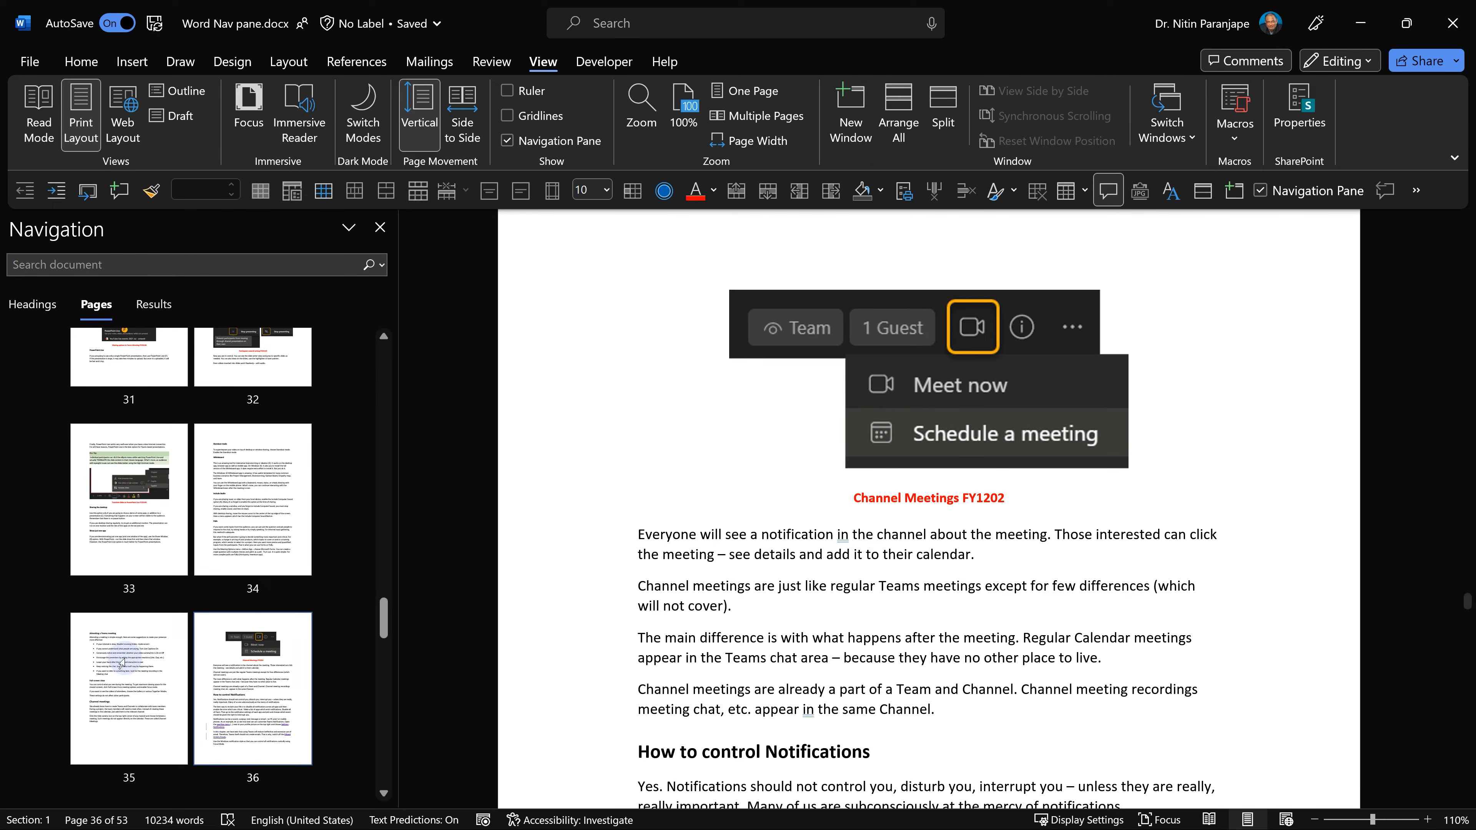
pyautogui.click(155, 529)
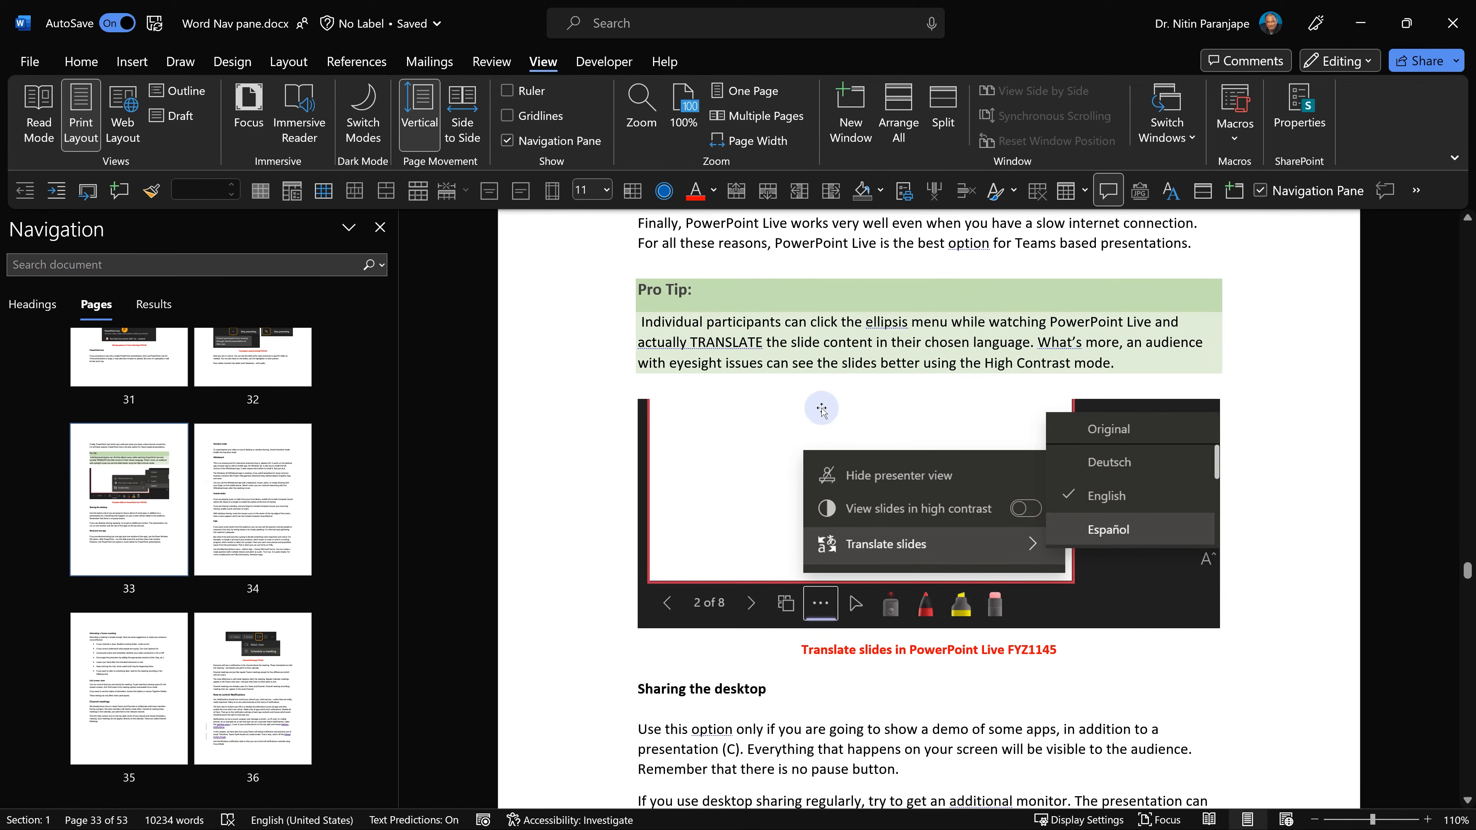
# Insert a page break just before the Pro Tip paragraph.
pyautogui.press('Down')
pyautogui.press('Down')
pyautogui.hotkey('ctrl', 'Return')
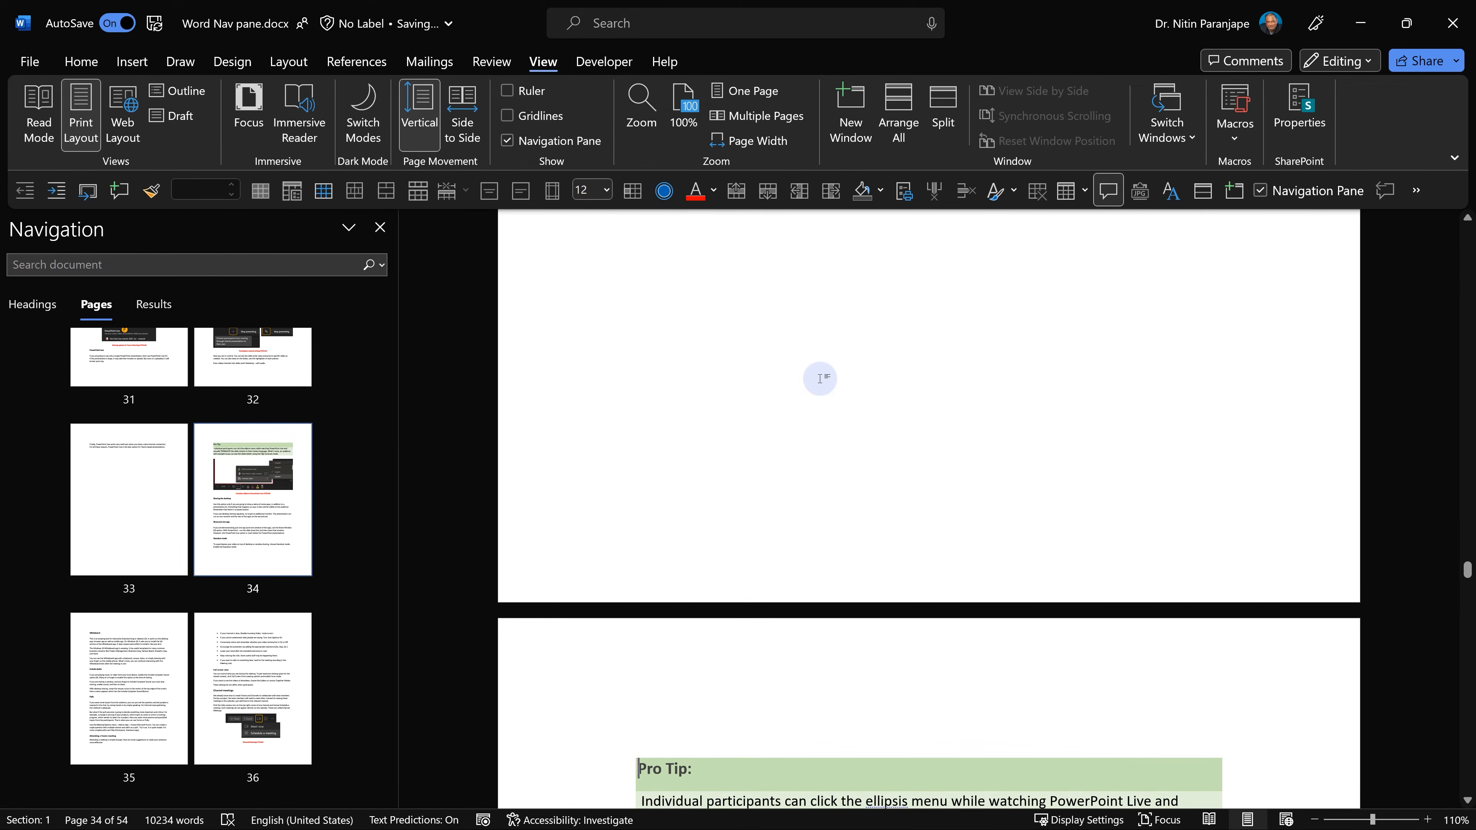
# Widen the navigation pane and jump to page 26 through its thumbnail.
pyautogui.click(224, 644)
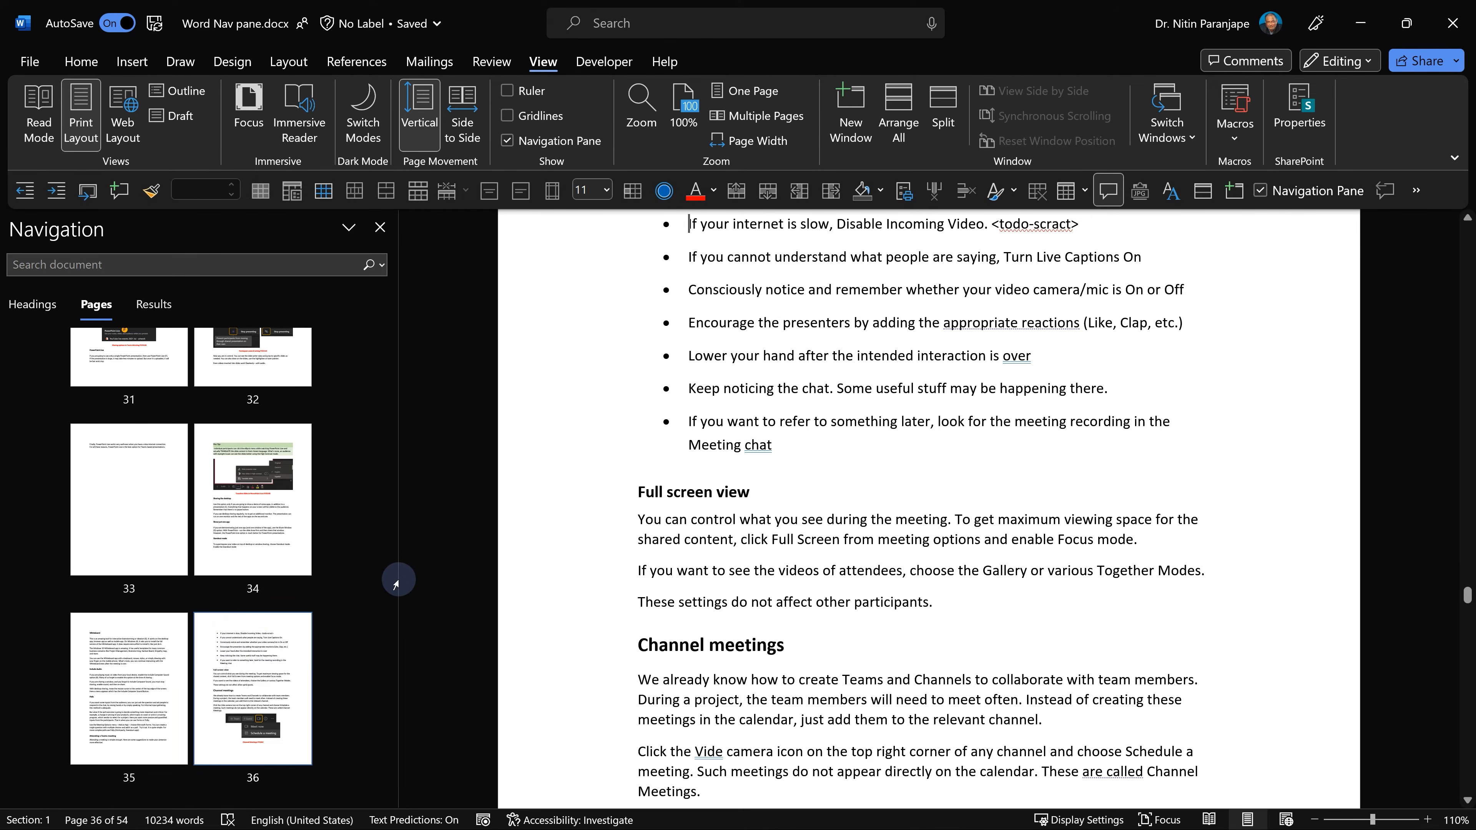
pyautogui.moveTo(398, 579); pyautogui.dragTo(638, 578)
pyautogui.click(266, 534)
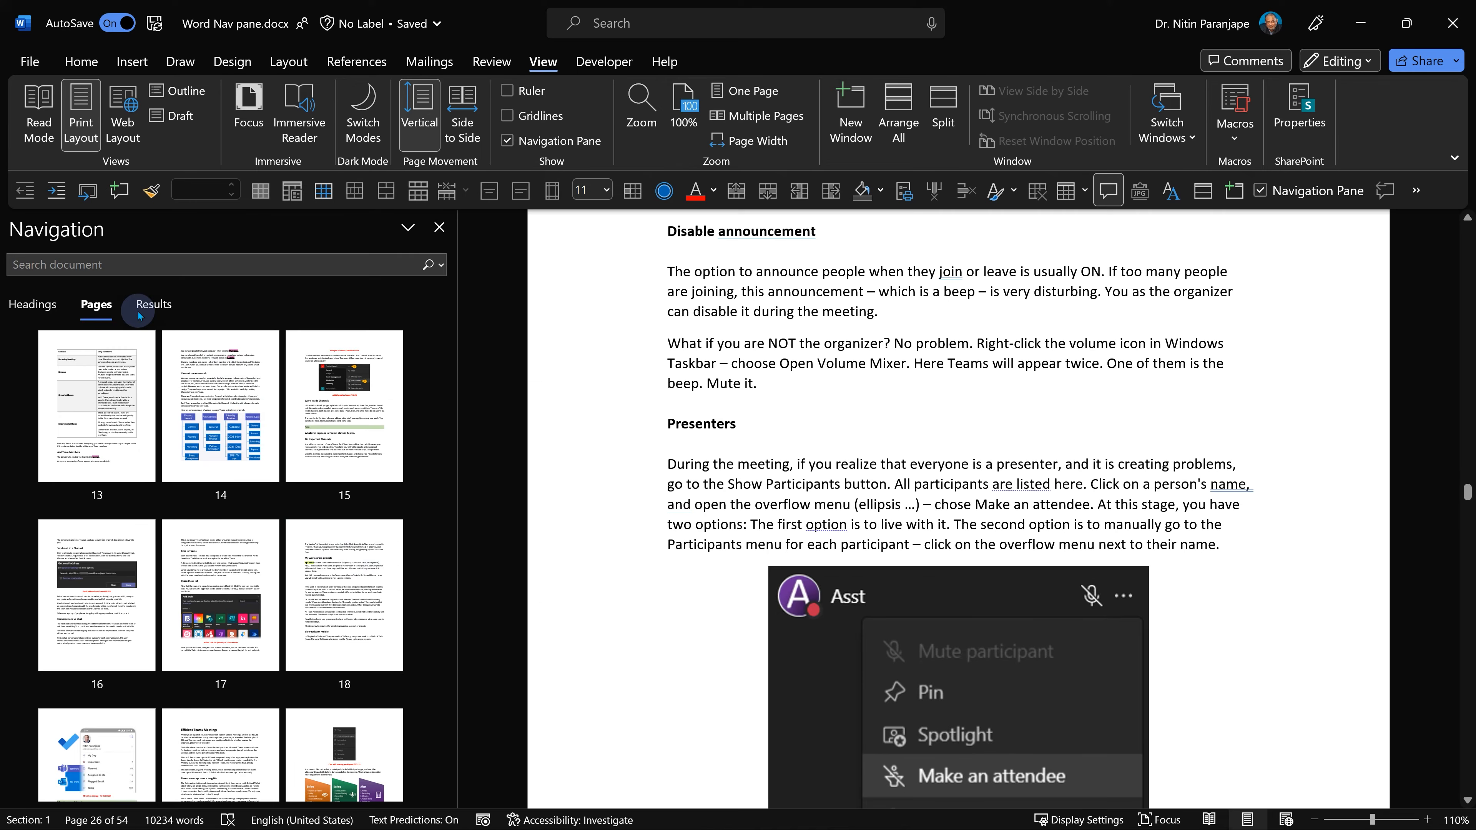
# Search the document for "teamwork" from the navigation pane's results list and scroll through the matches.
pyautogui.click(138, 312)
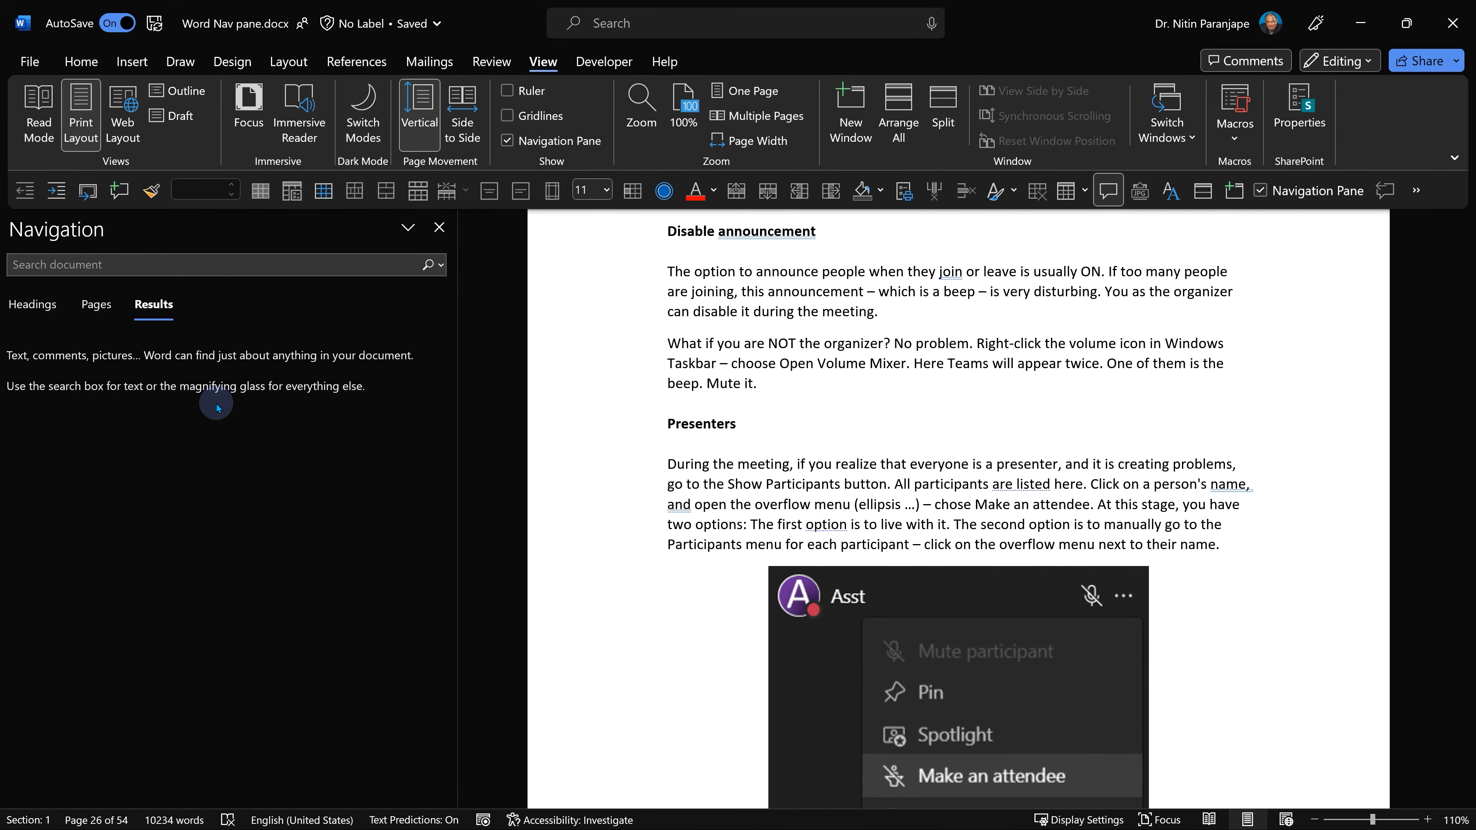
pyautogui.click(136, 263)
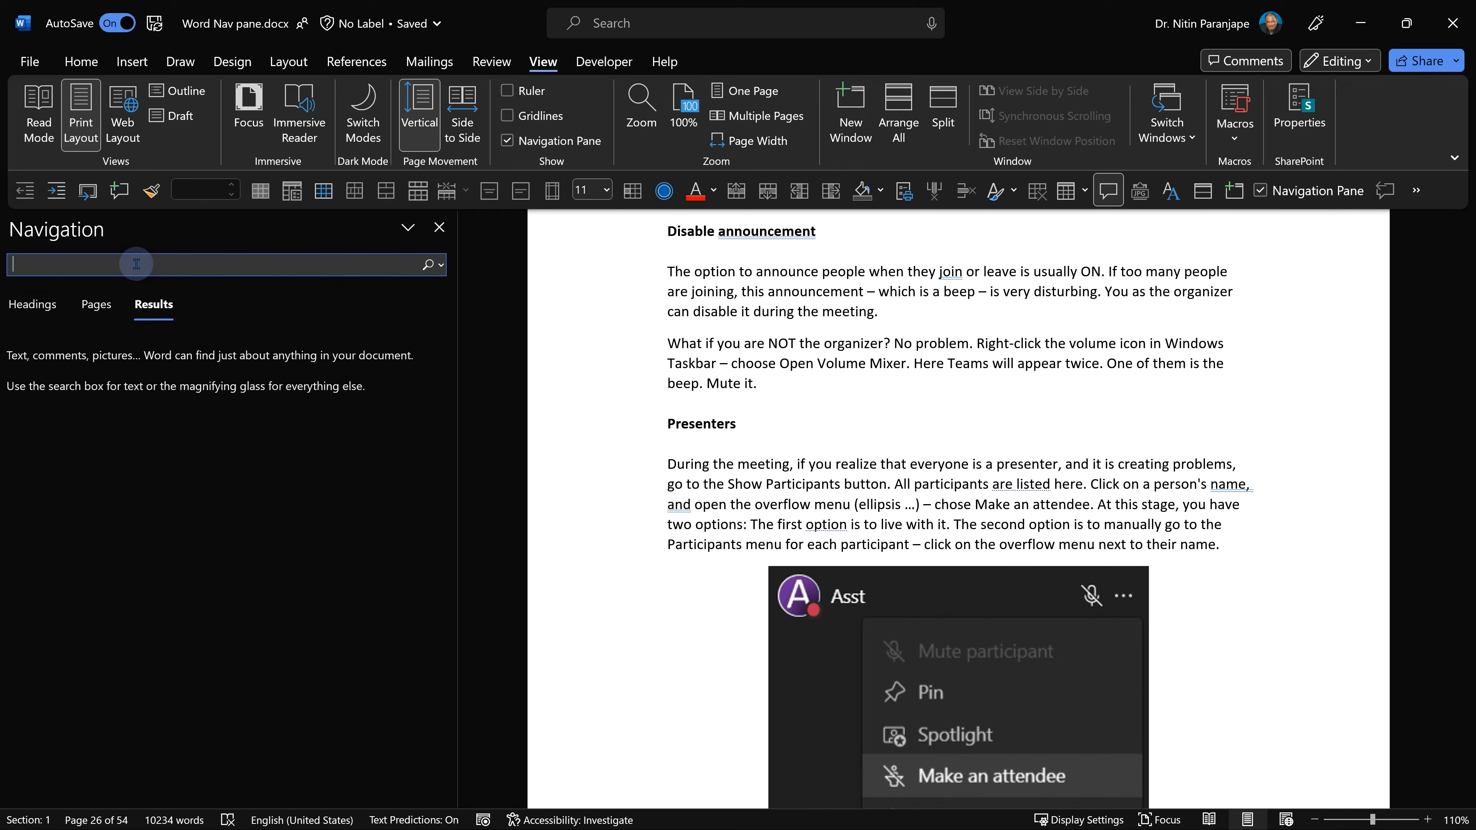
pyautogui.write('teamwork')
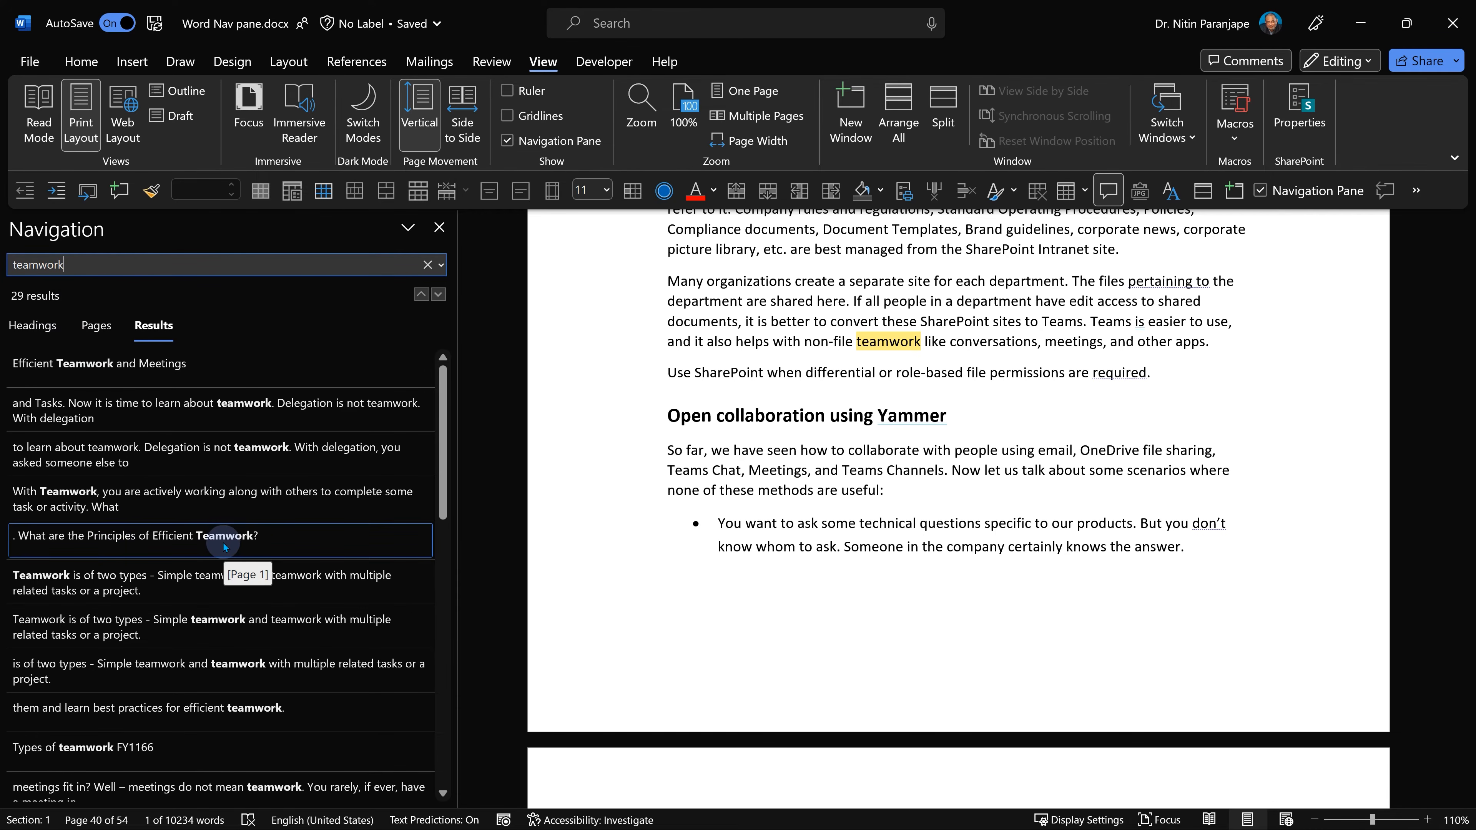
pyautogui.scroll(-6, 204, 719)
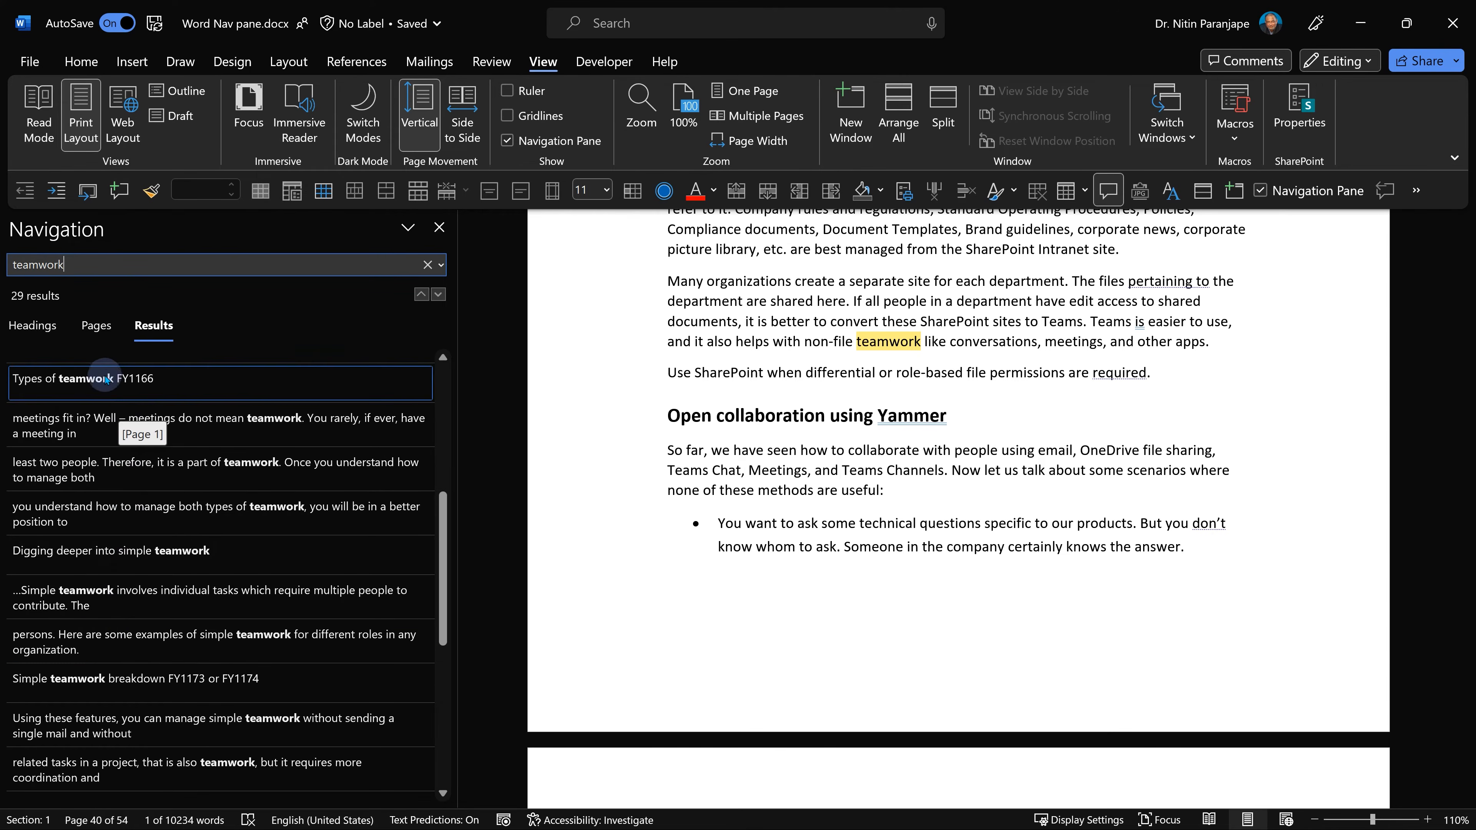
# Examine the teamwork matches as filtered page thumbnails and as highlighted headings.
pyautogui.click(97, 327)
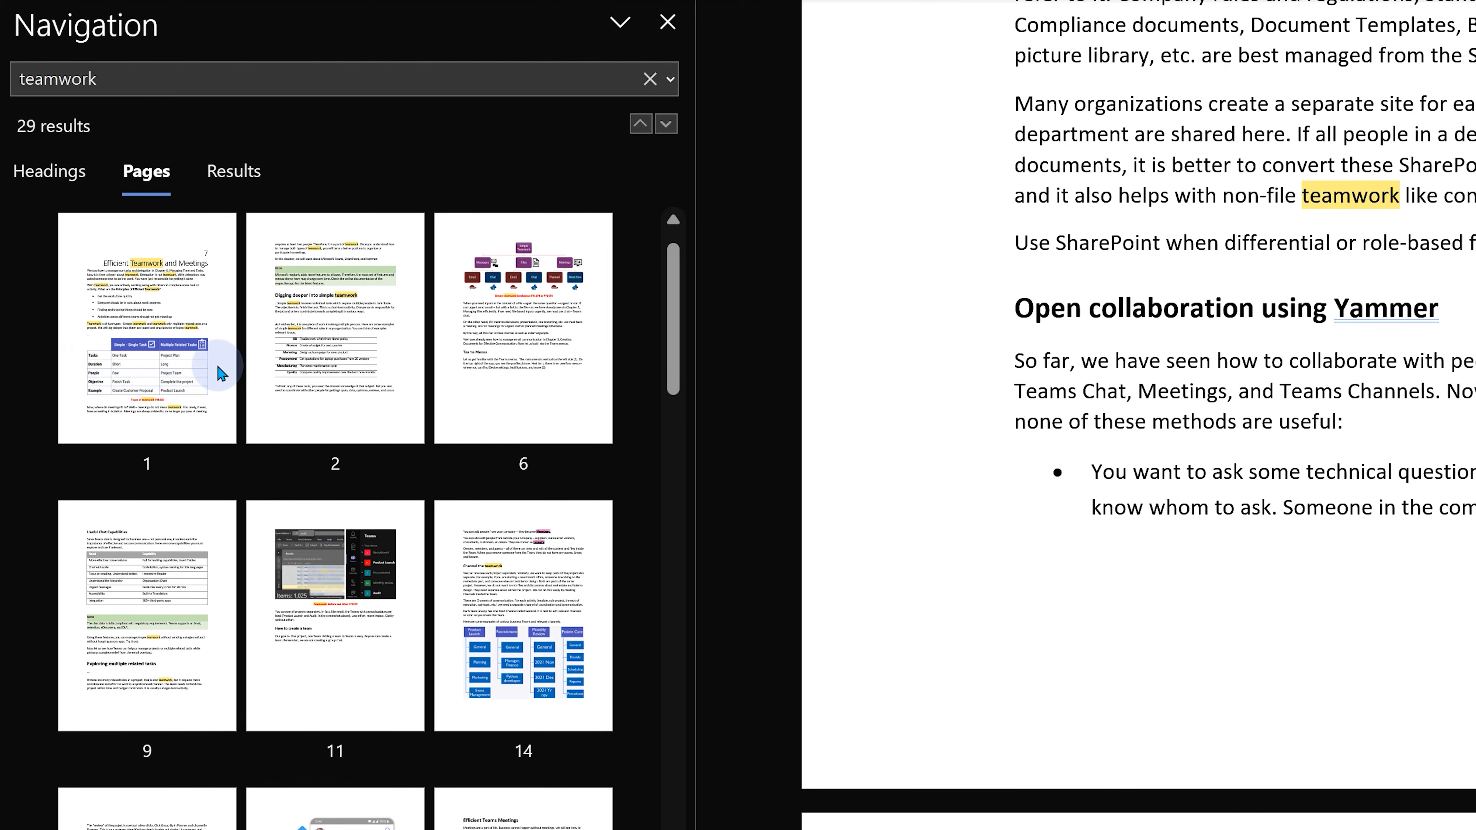
pyautogui.scroll(-5, 428, 534)
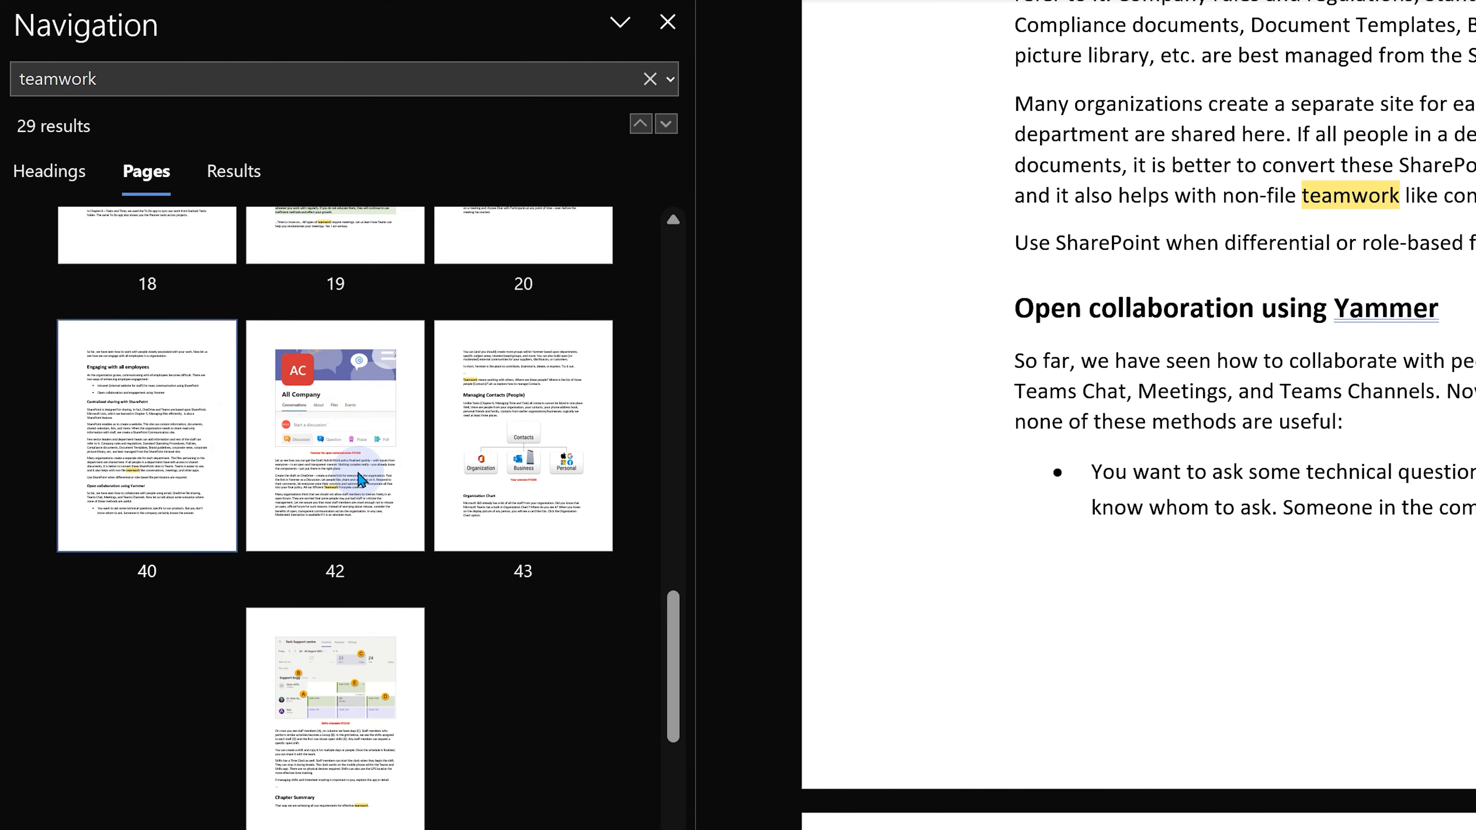
pyautogui.scroll(5, 7, 436)
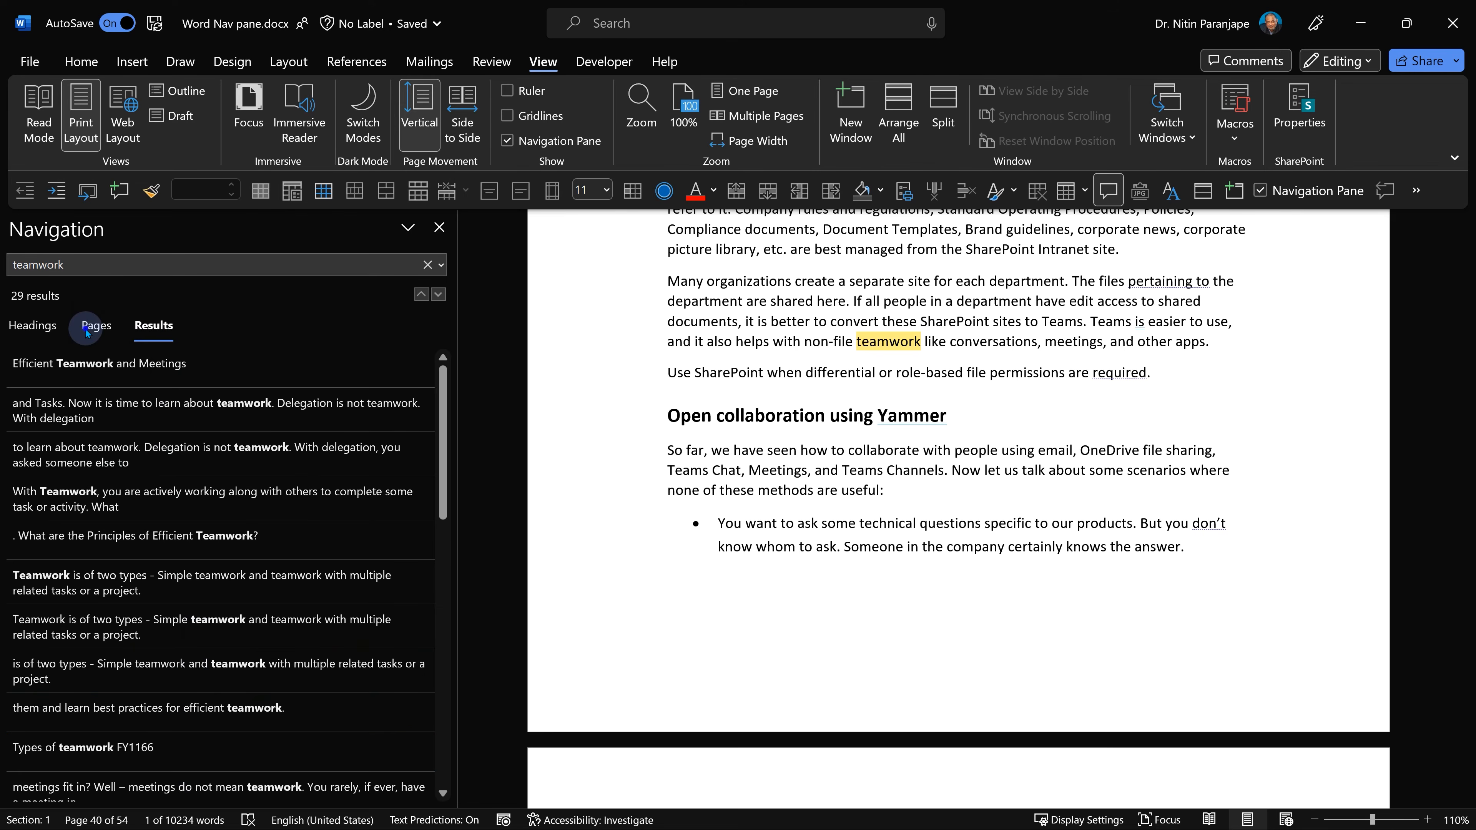
pyautogui.click(88, 327)
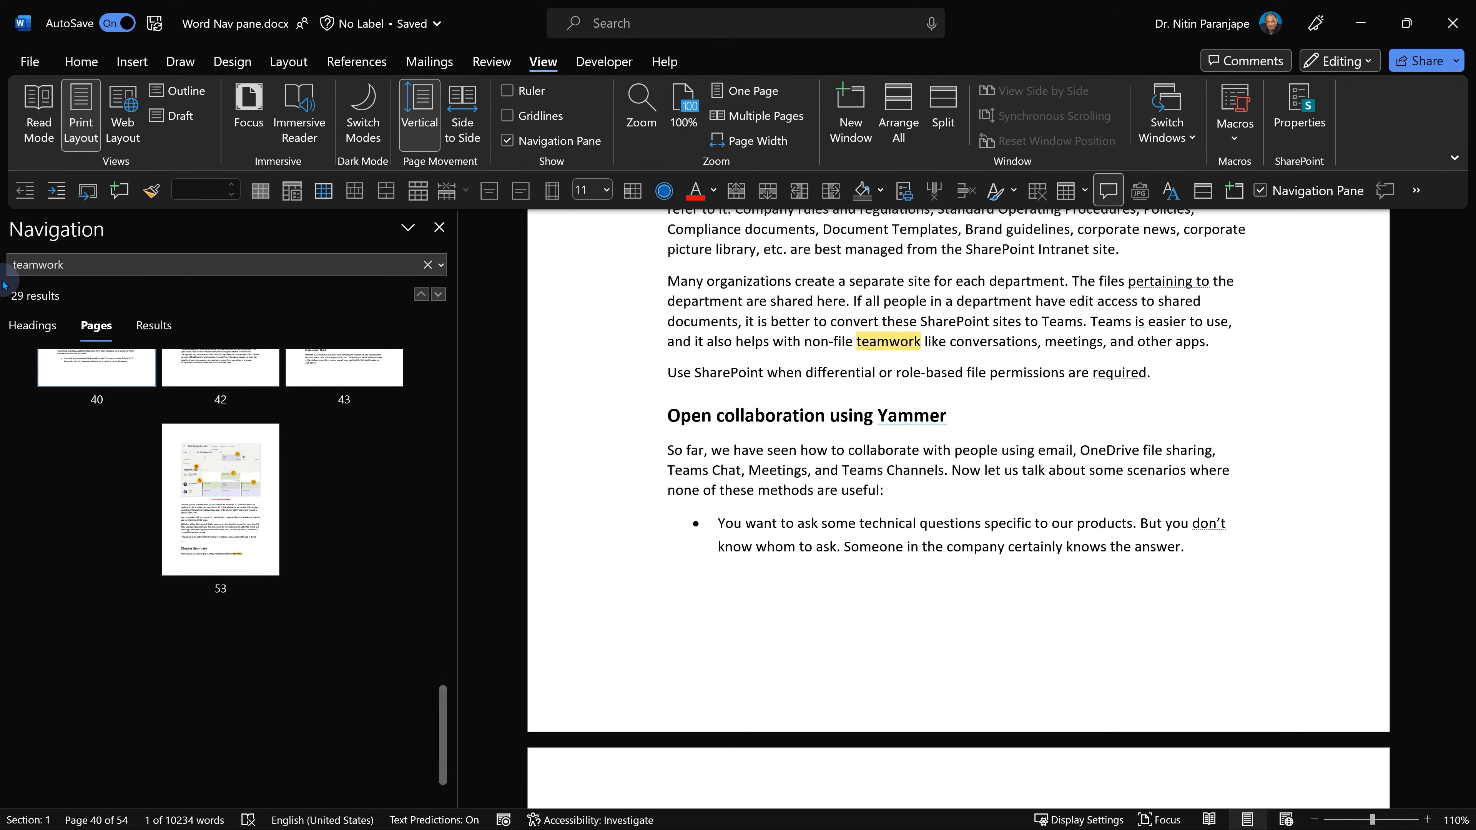
pyautogui.click(19, 327)
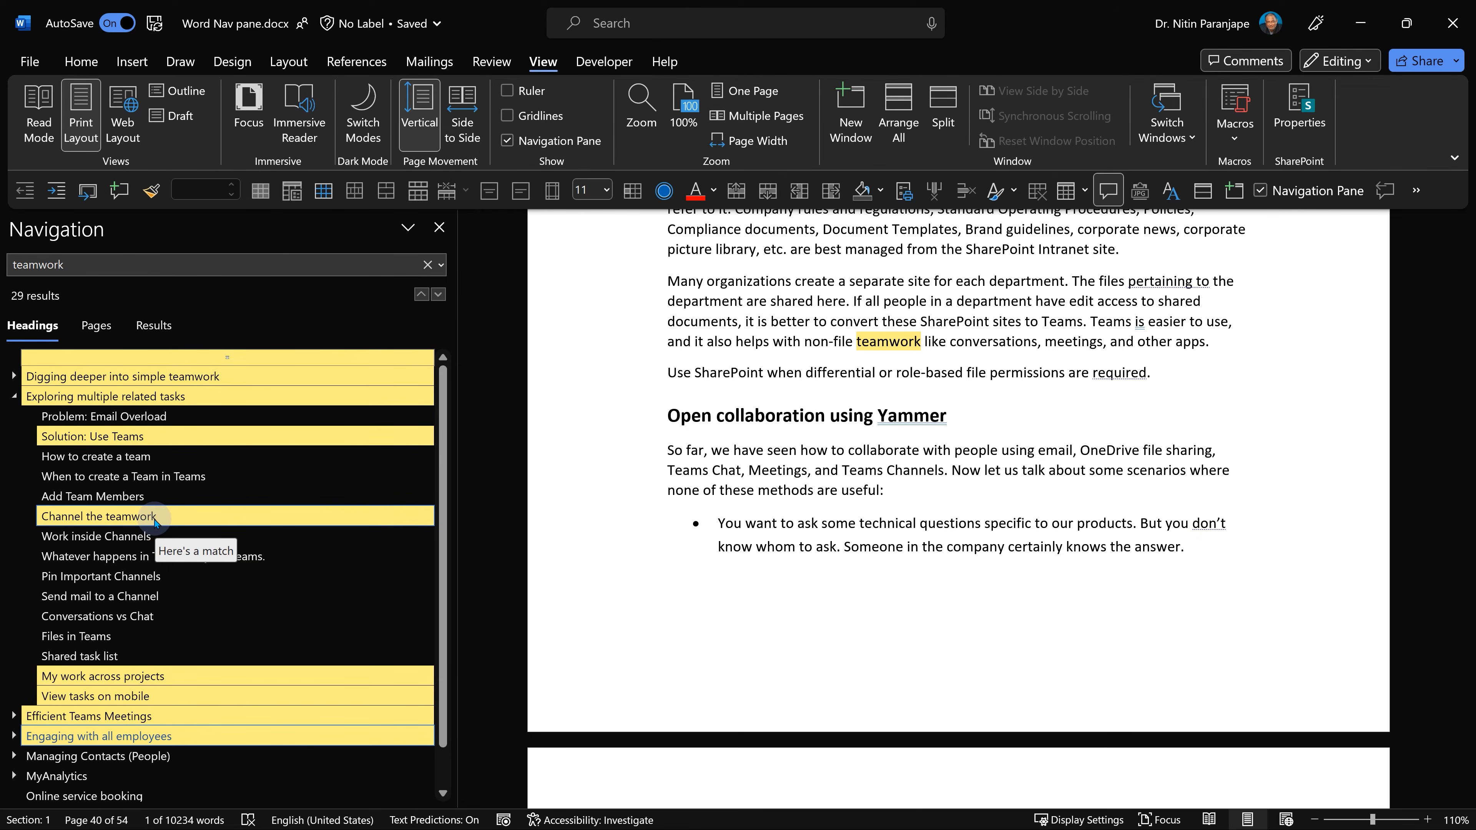
pyautogui.click(192, 457)
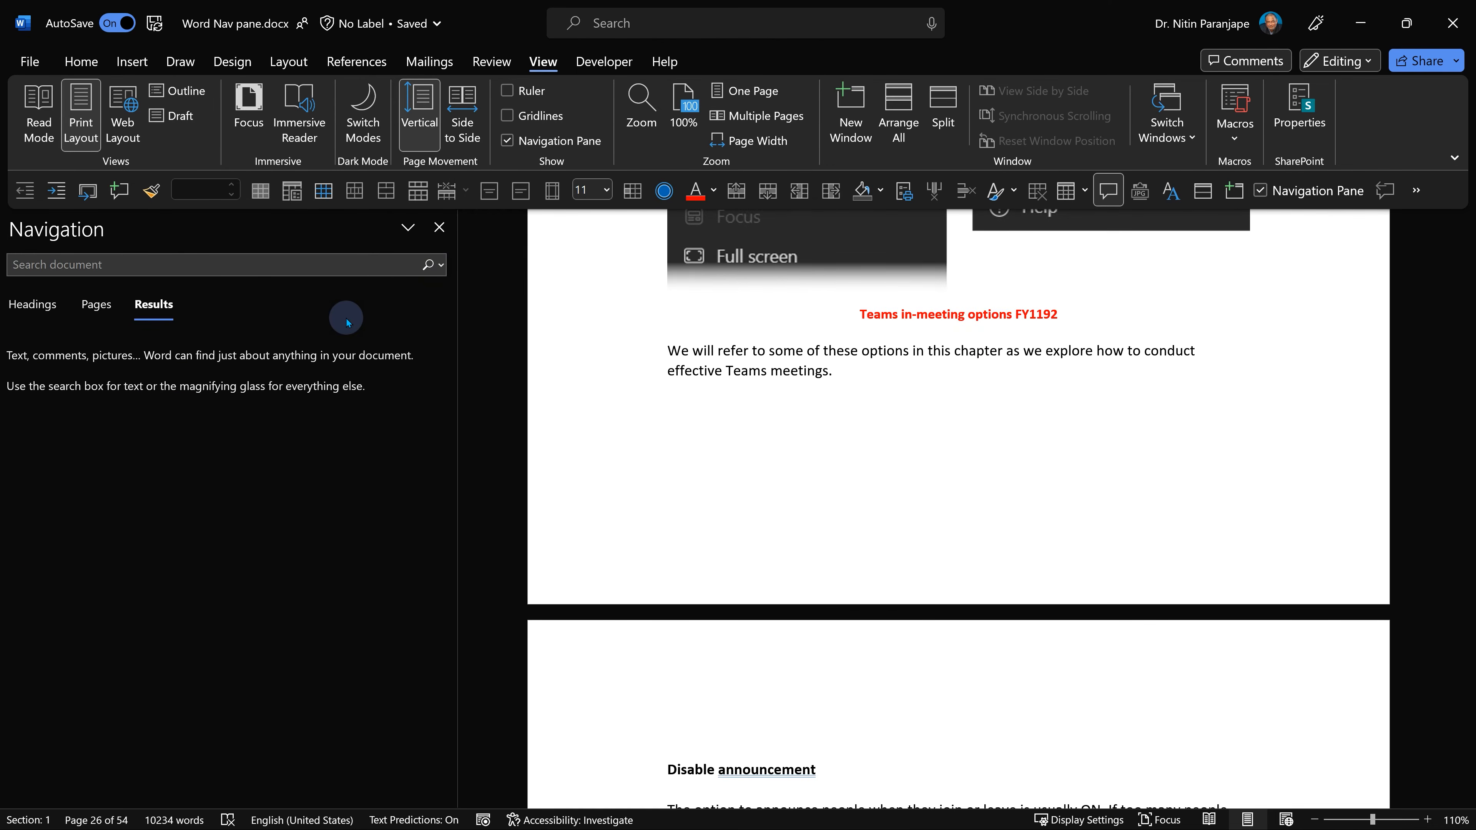
# Find all graphics in the document and step forward through several of them.
pyautogui.click(31, 263)
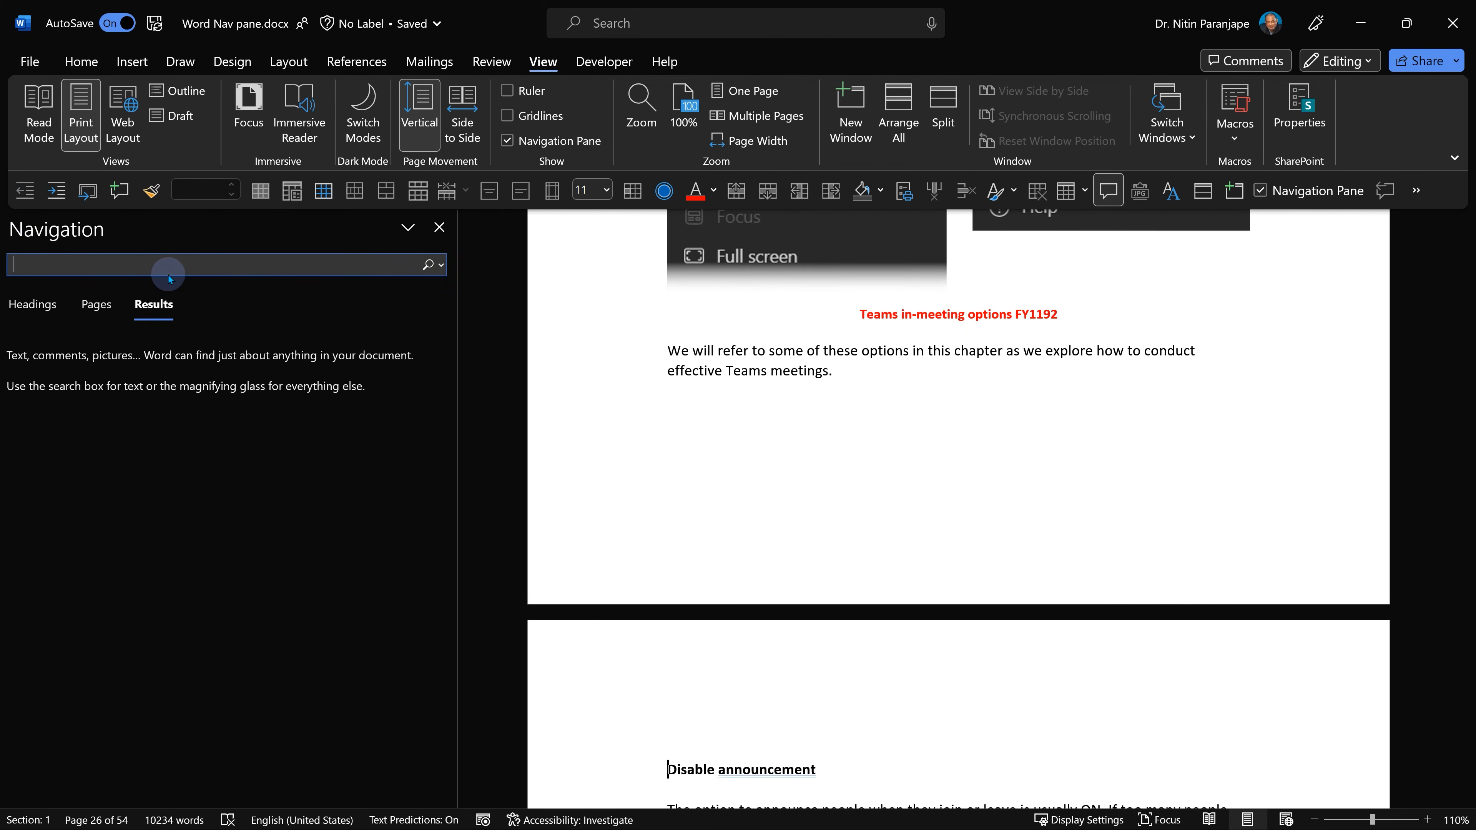
pyautogui.click(440, 265)
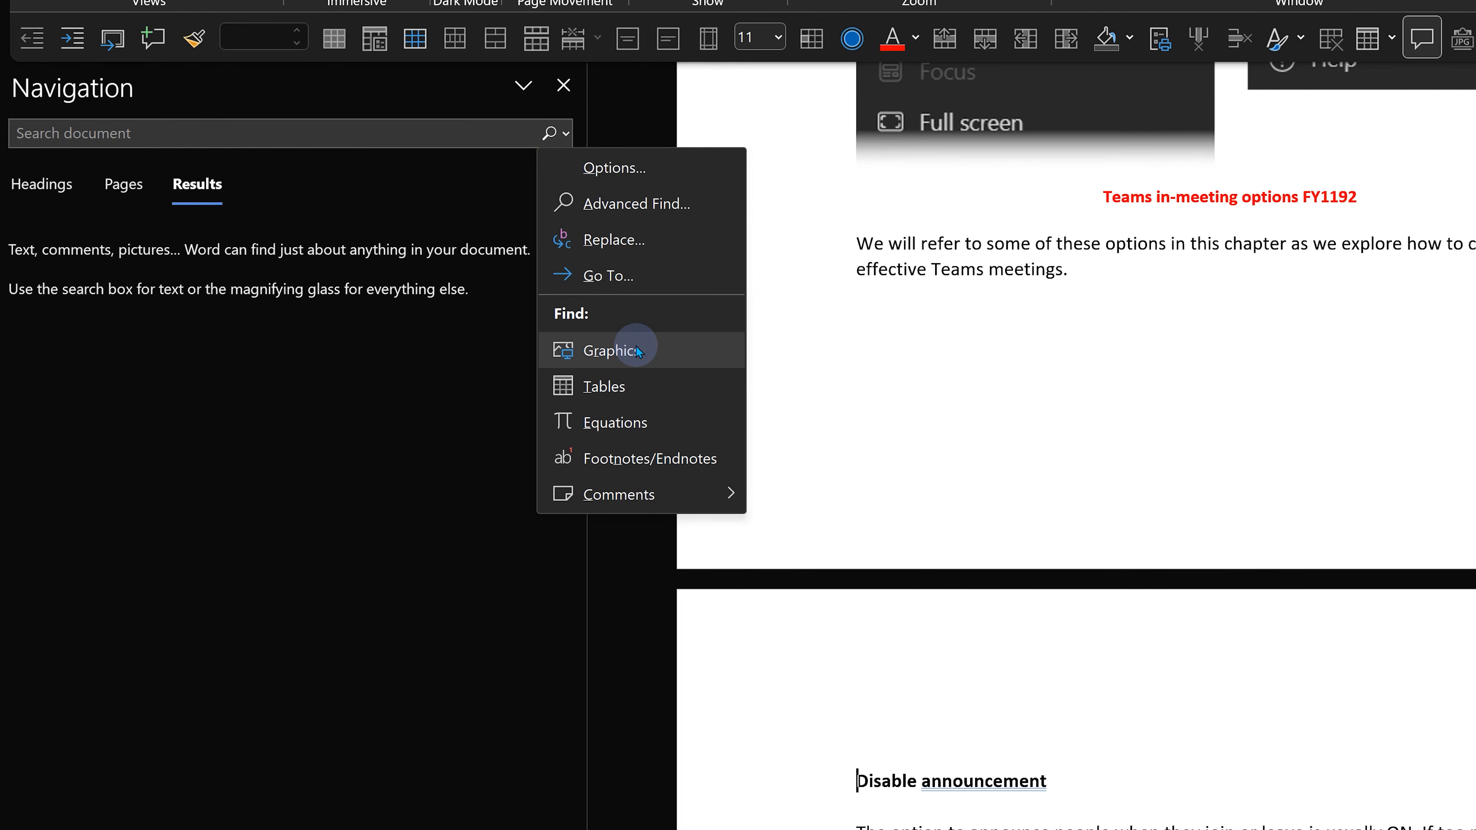
pyautogui.click(635, 350)
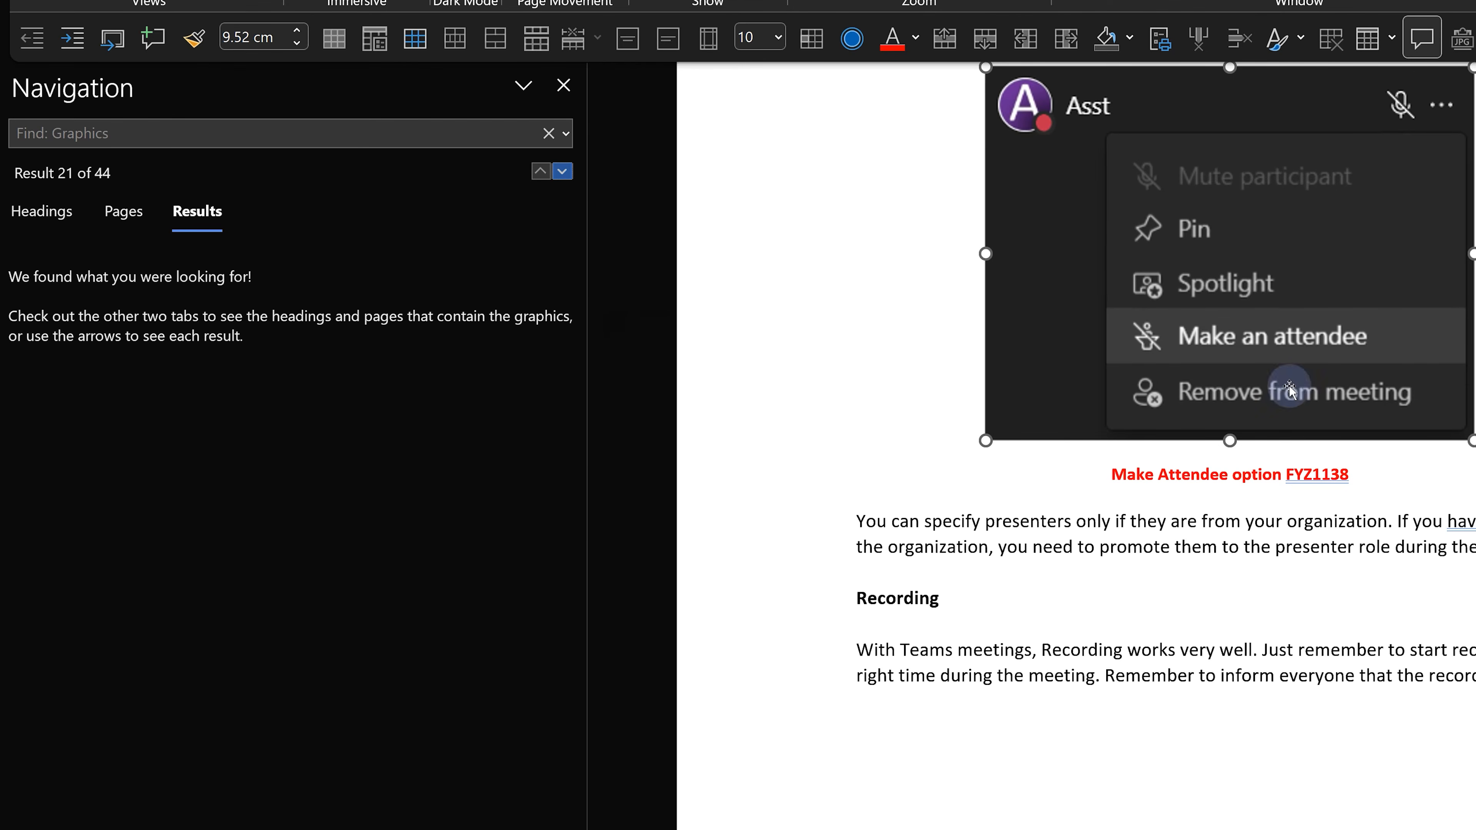
pyautogui.click(562, 171)
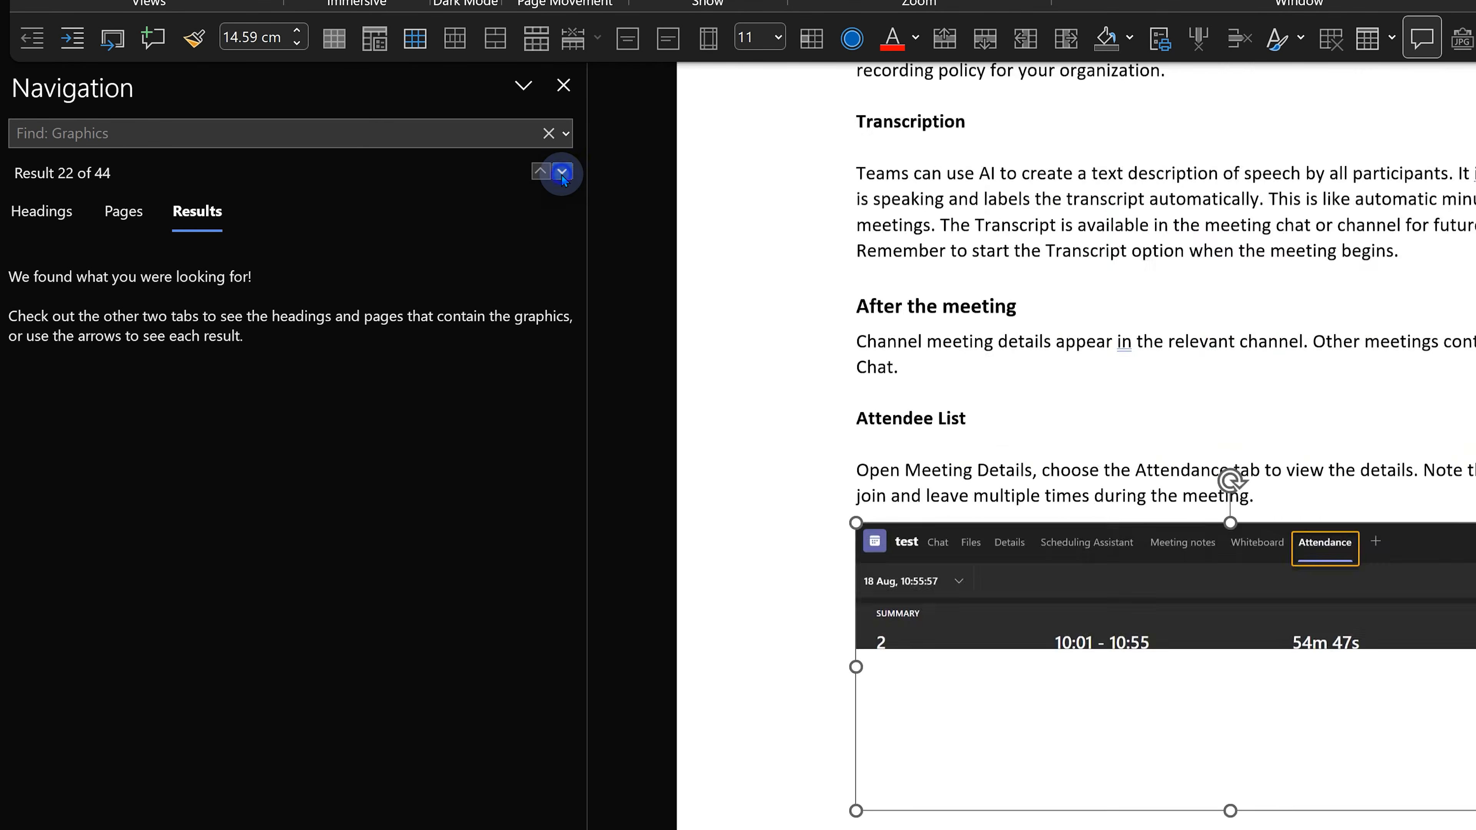
pyautogui.click(562, 171)
pyautogui.click(562, 171)
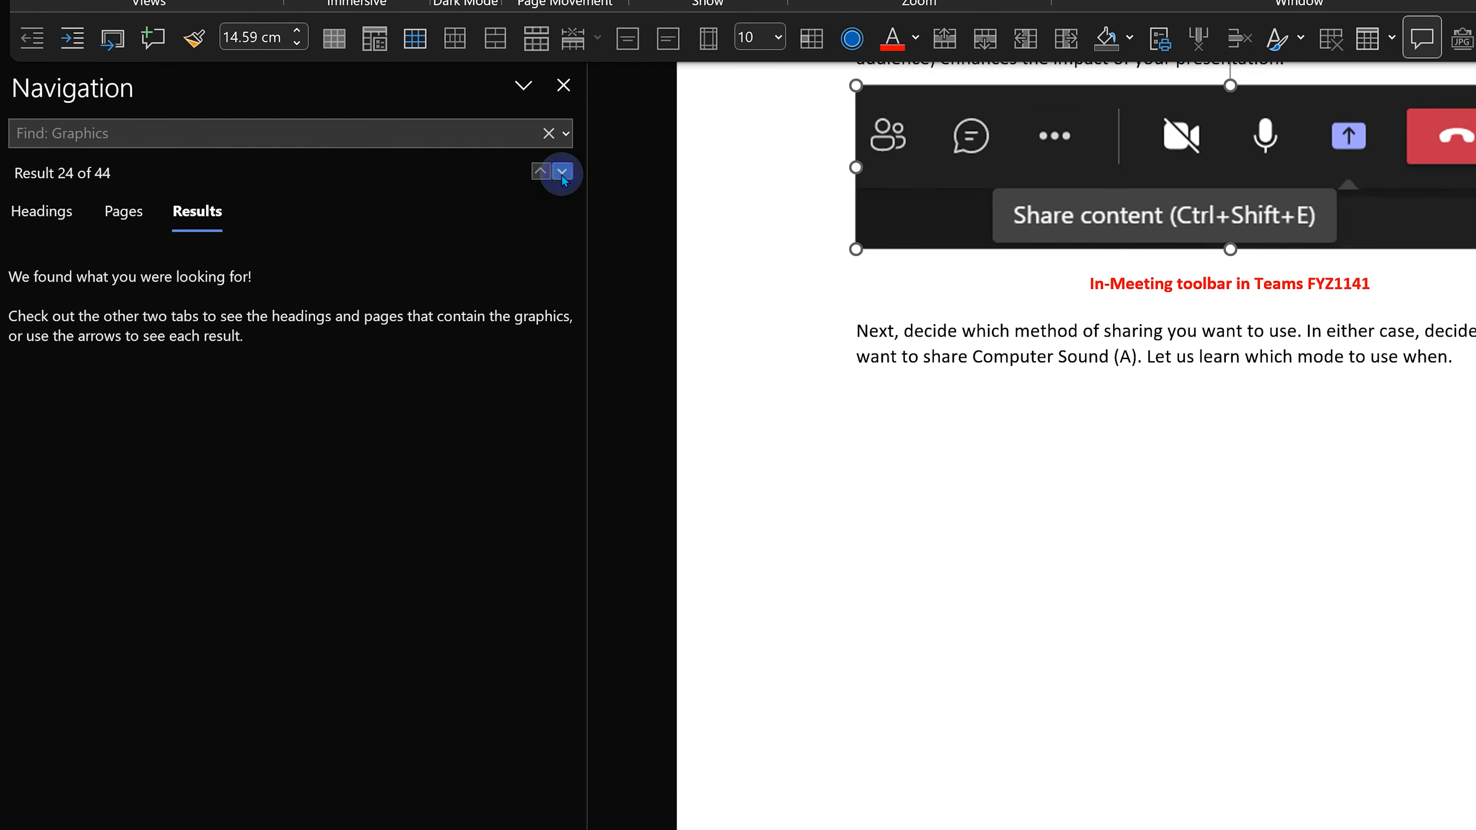
pyautogui.click(562, 171)
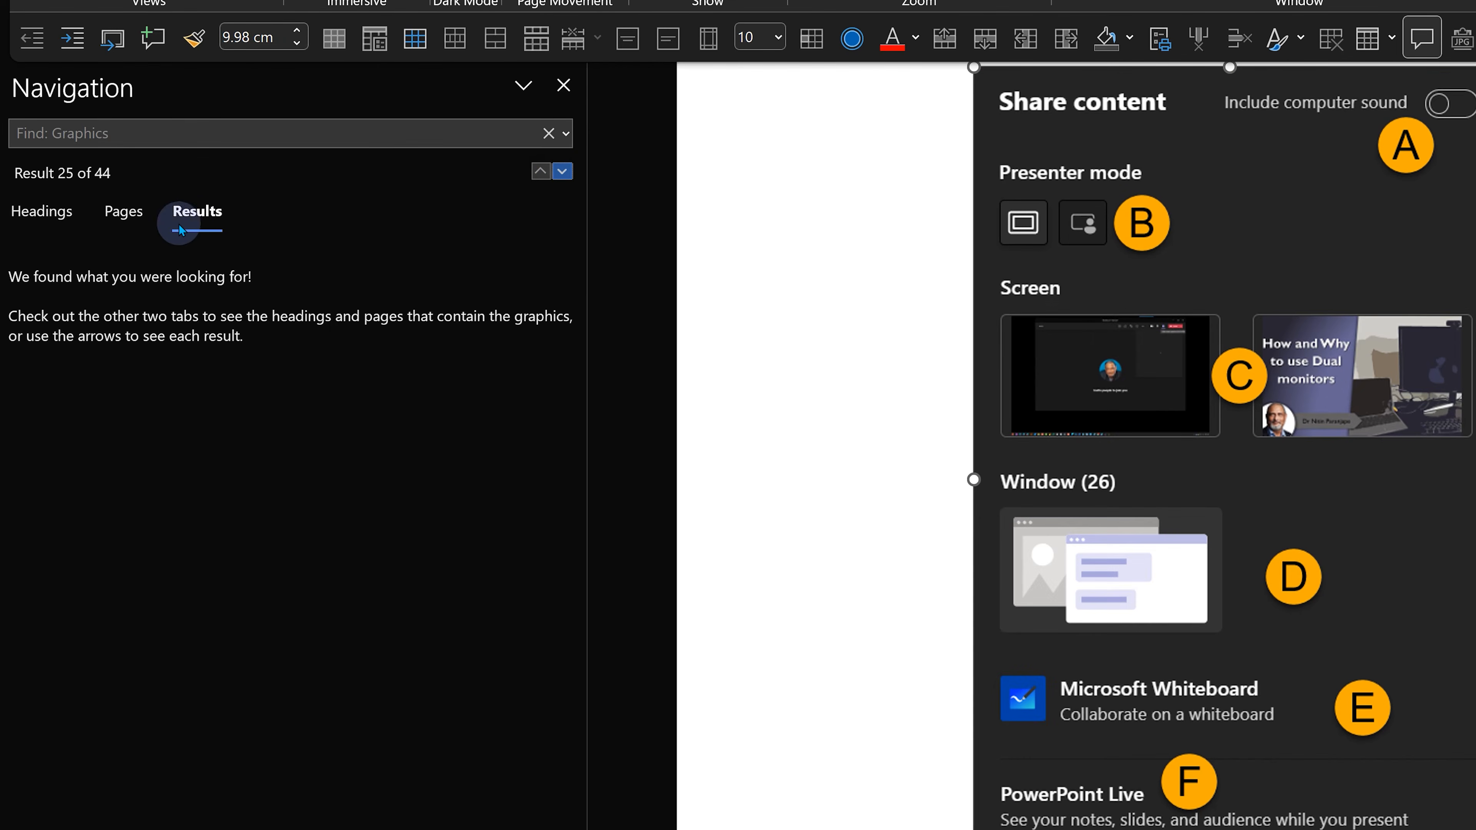
# Review the graphics matches among the page thumbnails and highlighted headings.
pyautogui.click(124, 211)
pyautogui.scroll(-5, 278, 587)
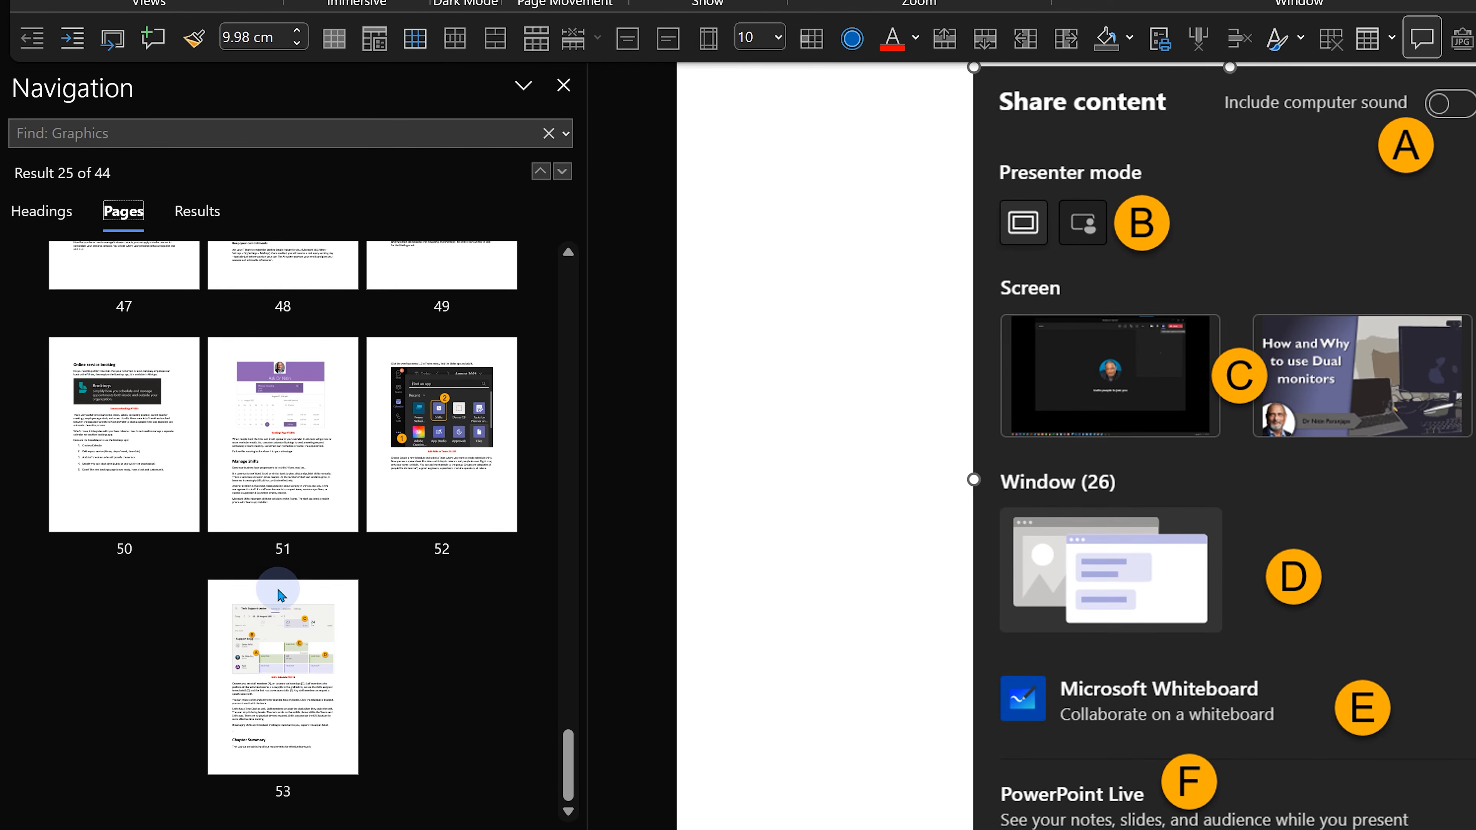
pyautogui.scroll(2, 278, 587)
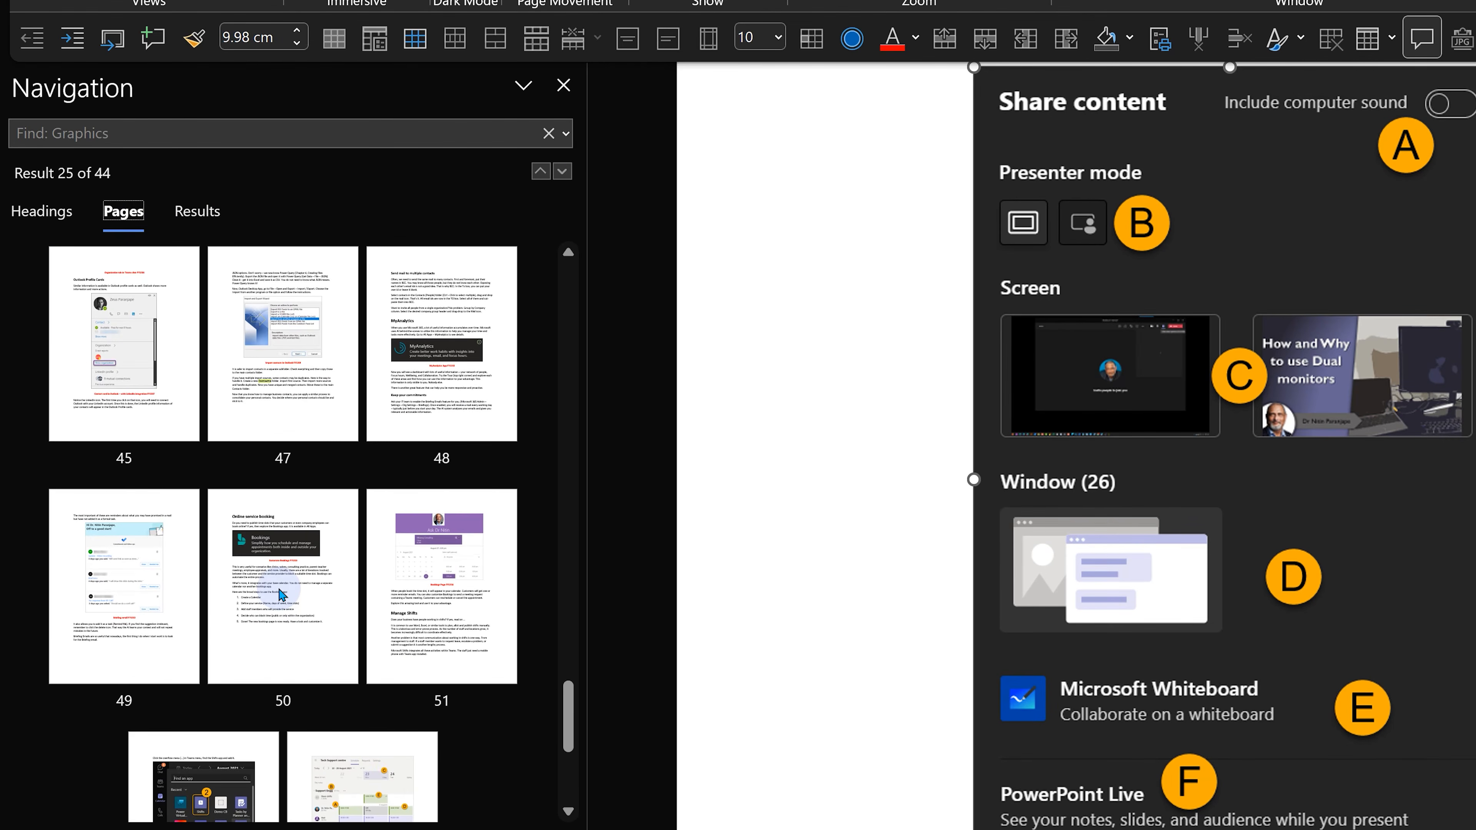
pyautogui.click(41, 210)
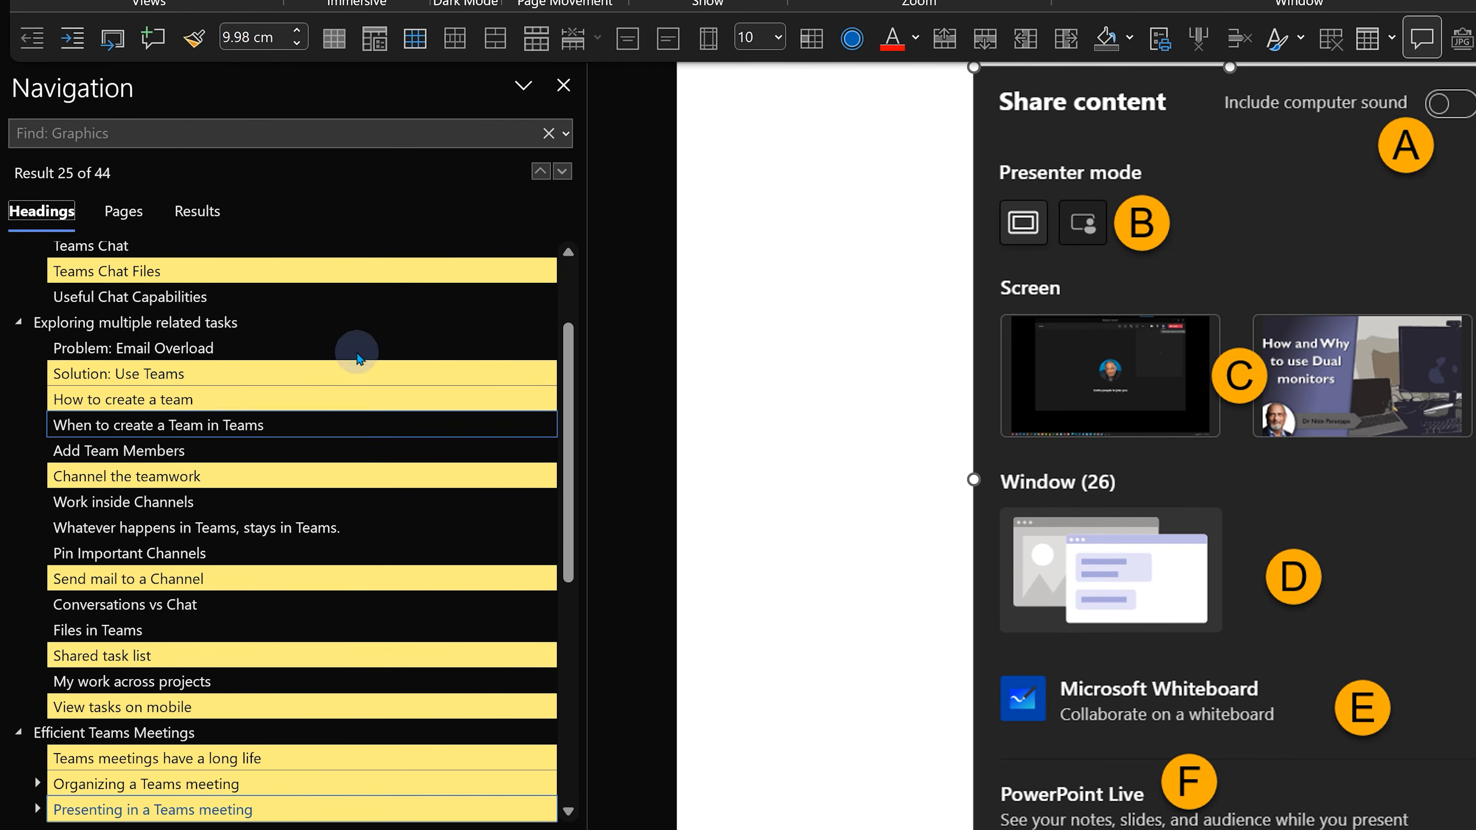
# Find all tables in the document and view the matching headings and results.
pyautogui.click(565, 133)
pyautogui.click(665, 379)
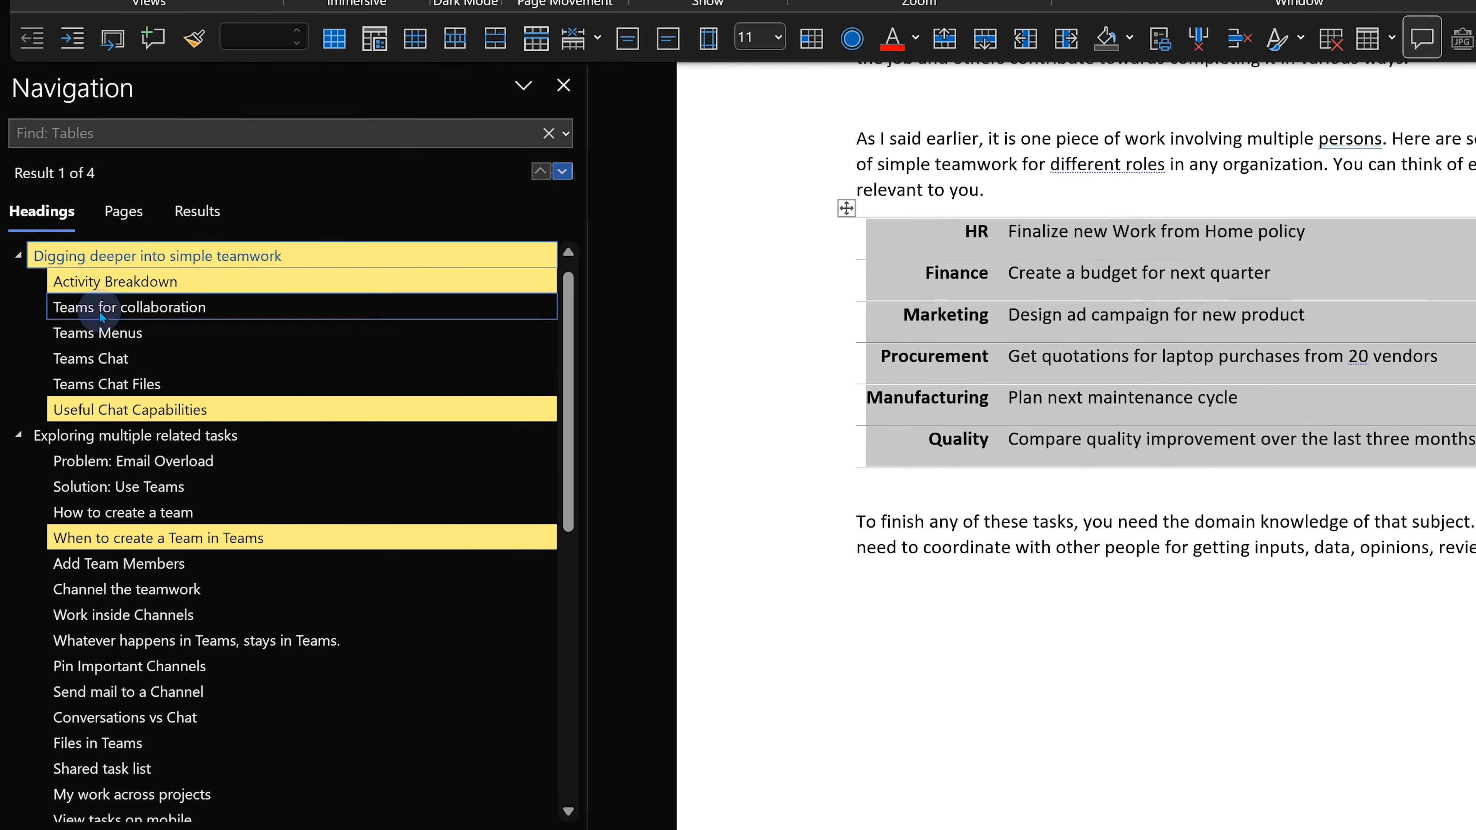
pyautogui.click(124, 211)
pyautogui.click(235, 227)
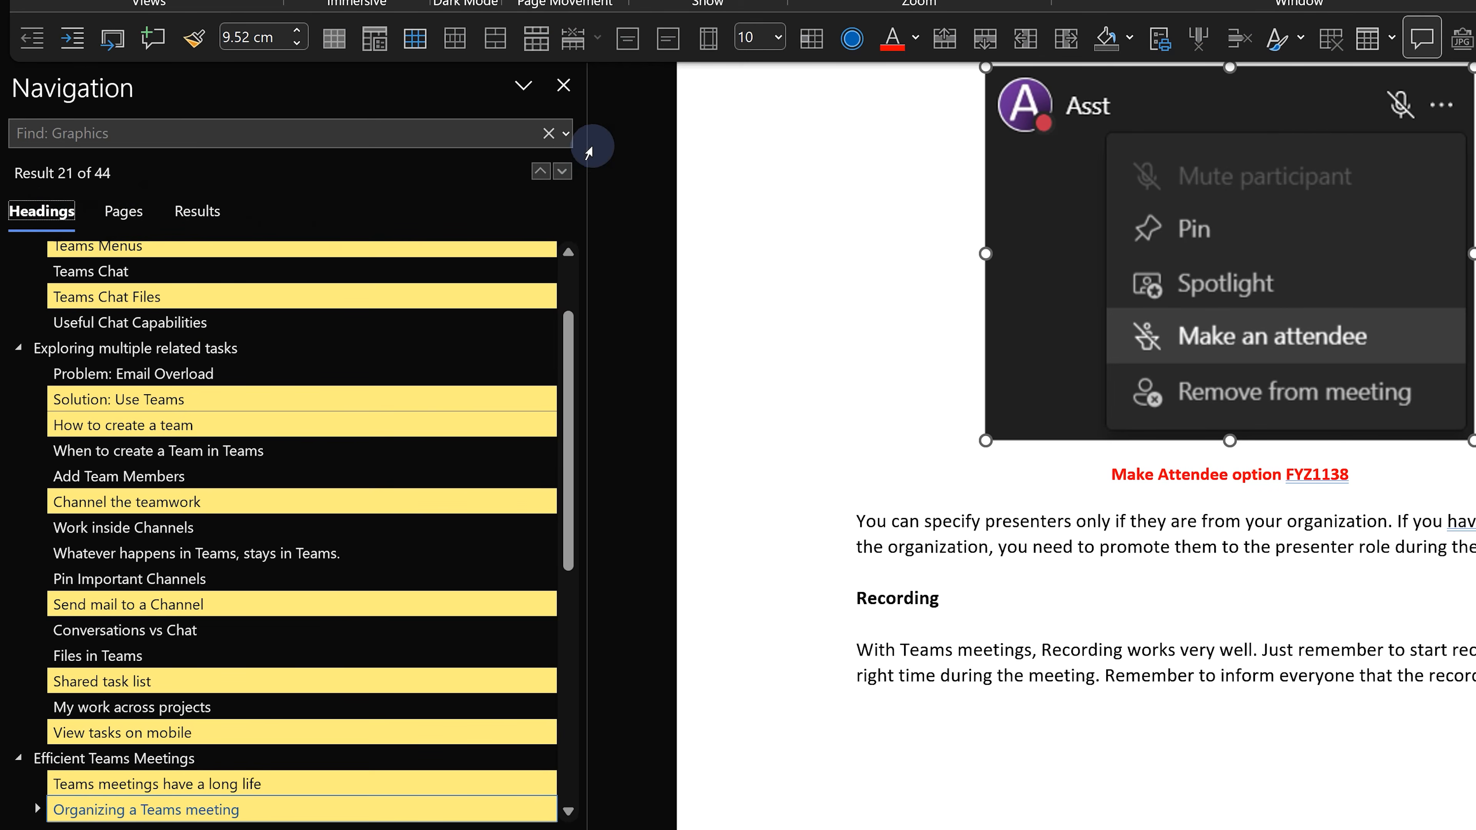
# Start a search for comments from all reviewers.
pyautogui.click(567, 129)
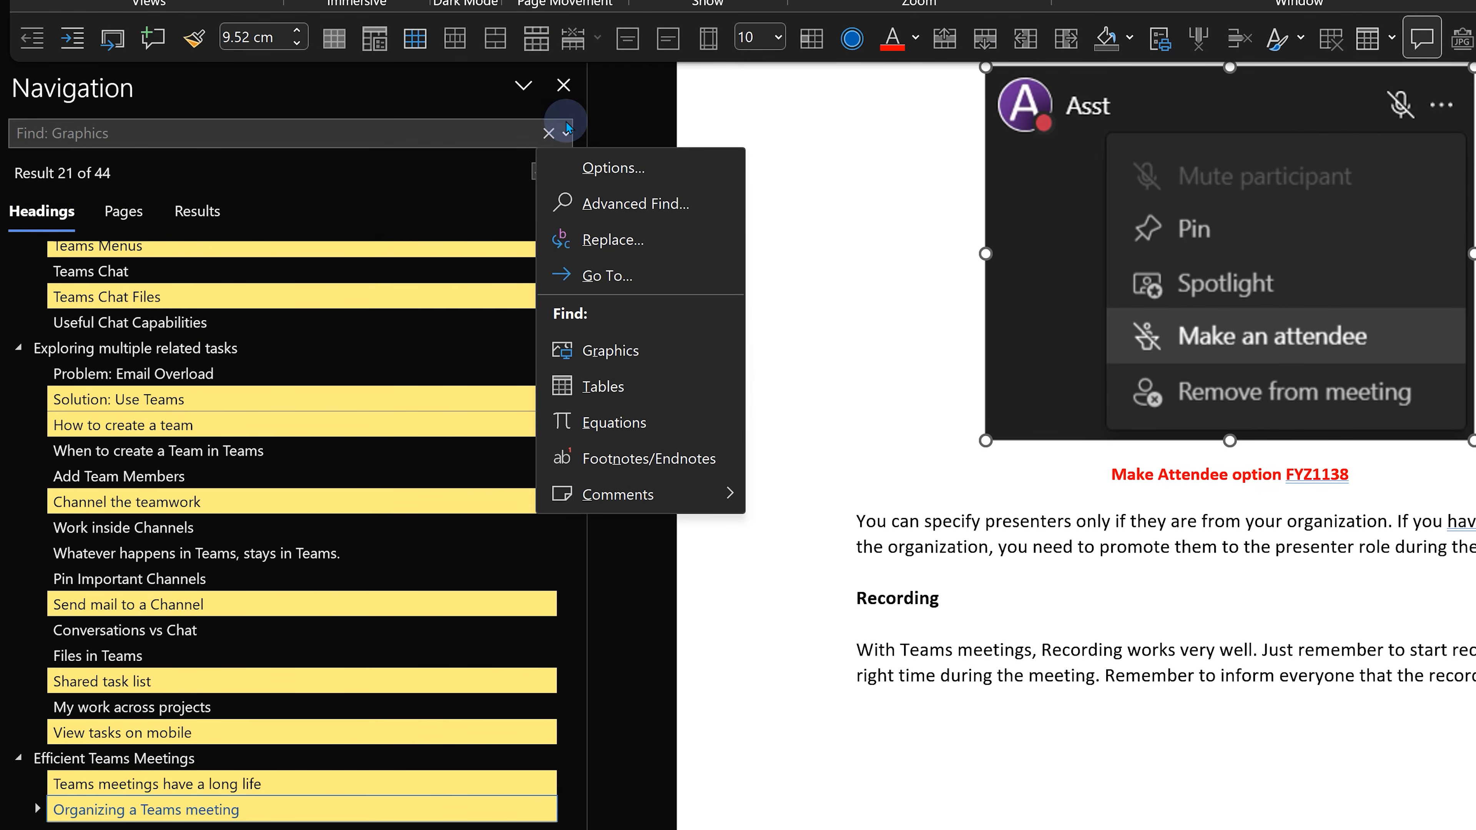
pyautogui.click(656, 493)
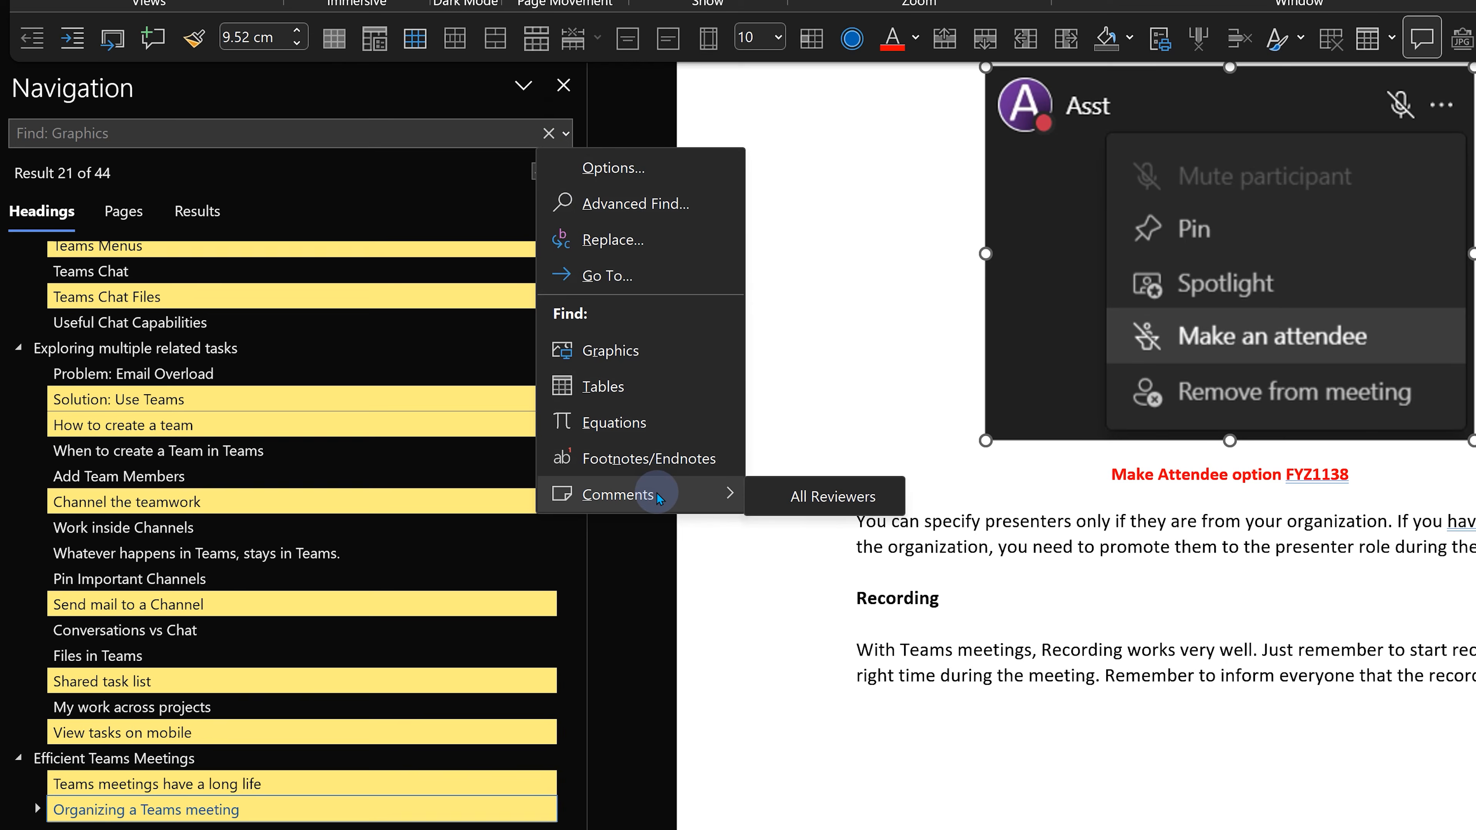